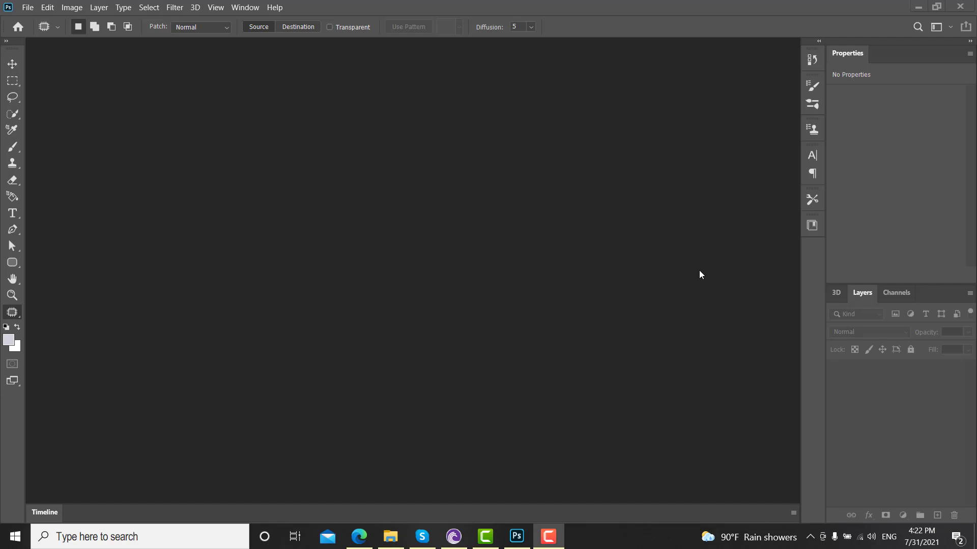
Create a blank 7×5 in, 300 ppi document and drag the woman's photo into it
click(28, 7)
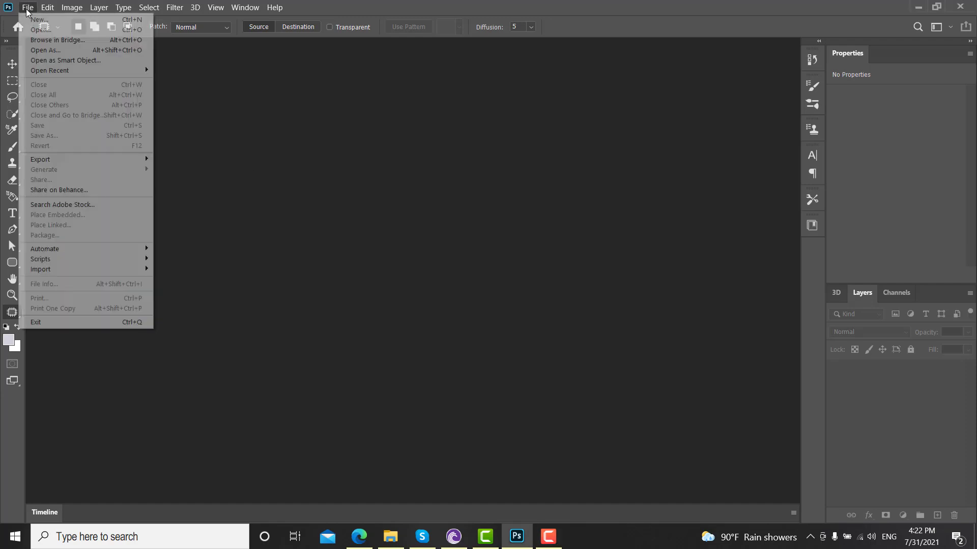
click(31, 15)
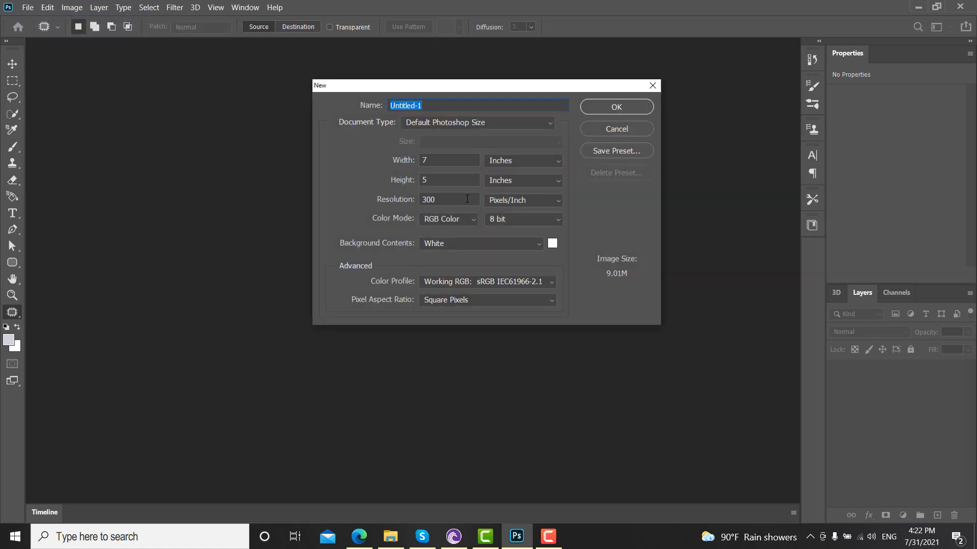
click(465, 200)
click(633, 108)
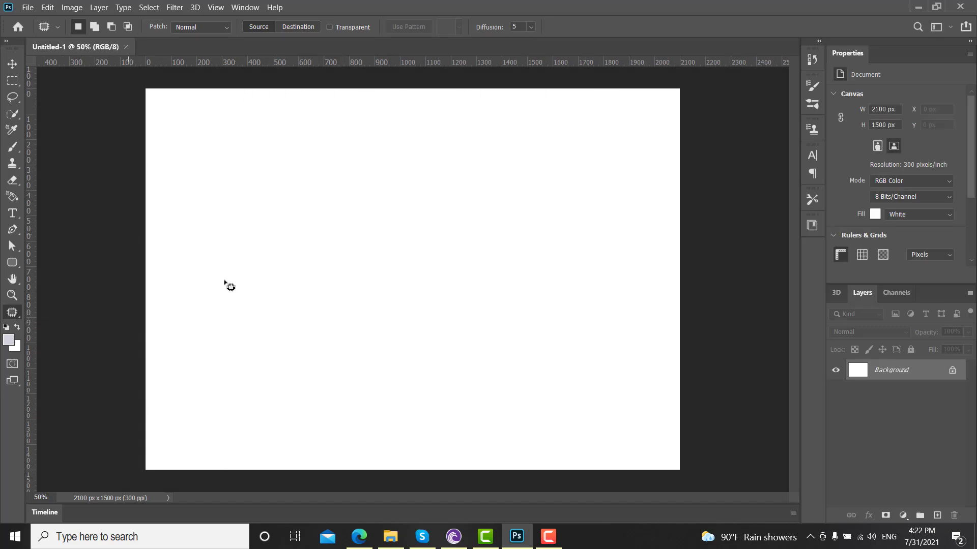
click(391, 537)
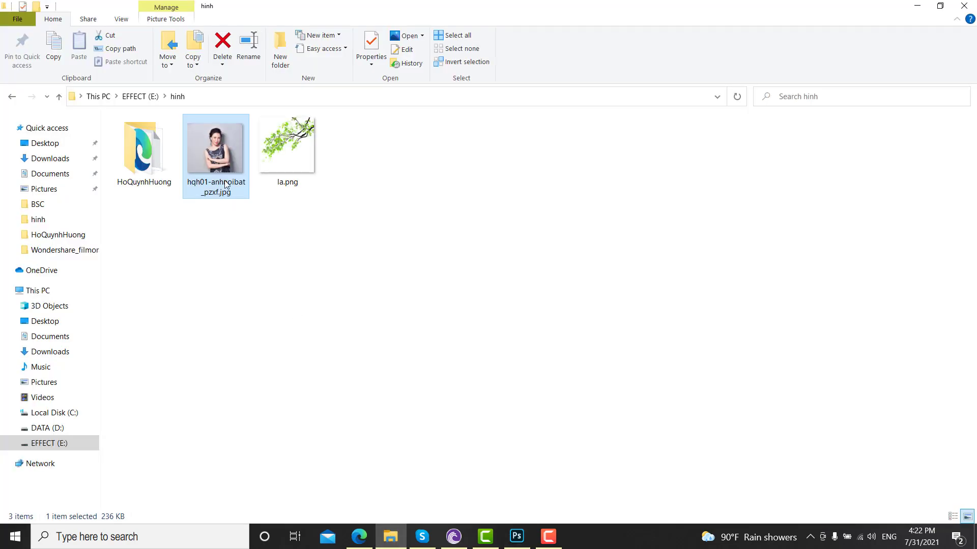
drag(226, 171, 399, 203)
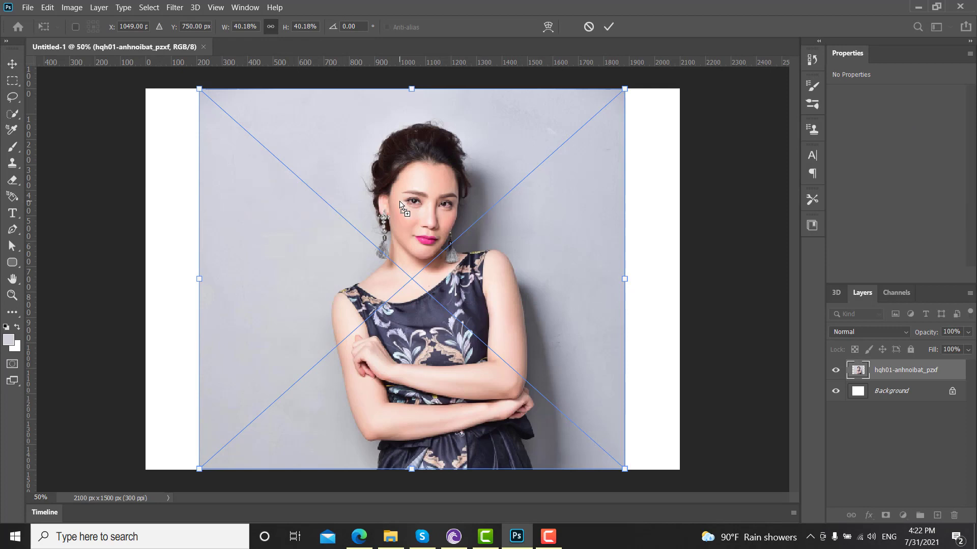
Scale the photo down to about 30% and set it in the canvas's lower-right corner
right_click(309, 142)
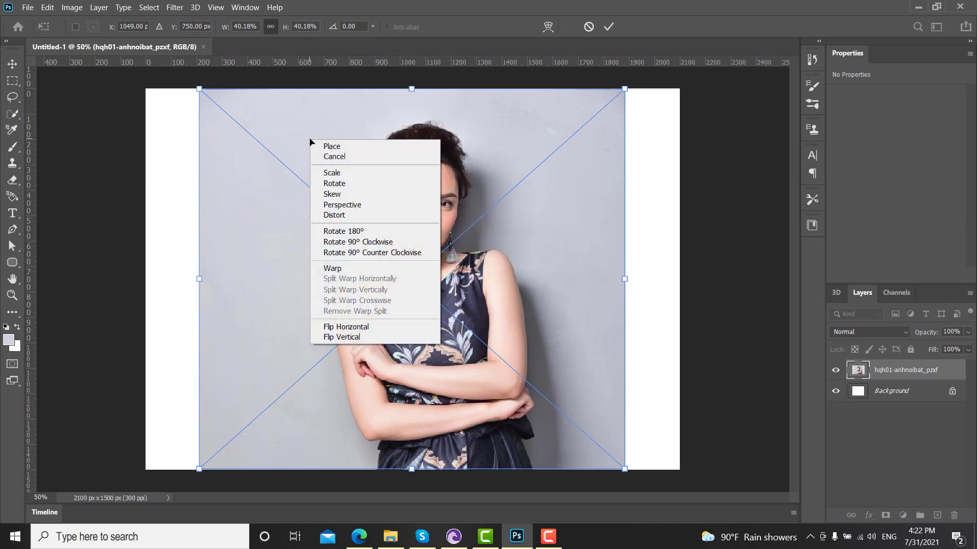
click(317, 176)
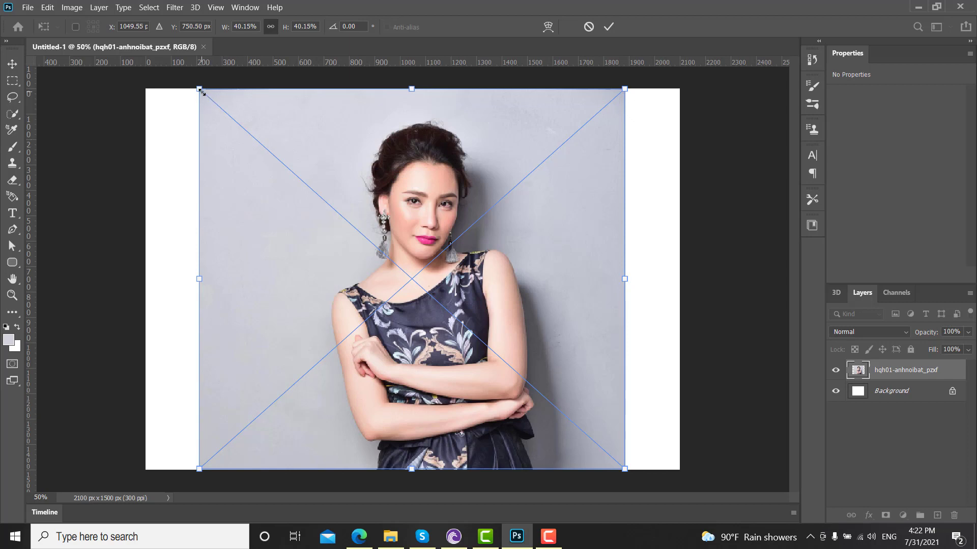
drag(202, 92, 293, 214)
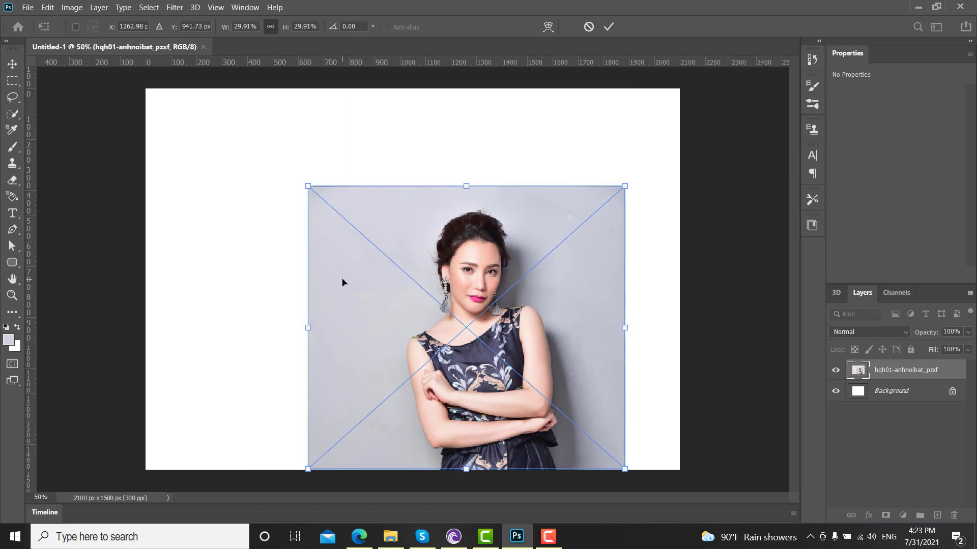
drag(342, 282, 395, 286)
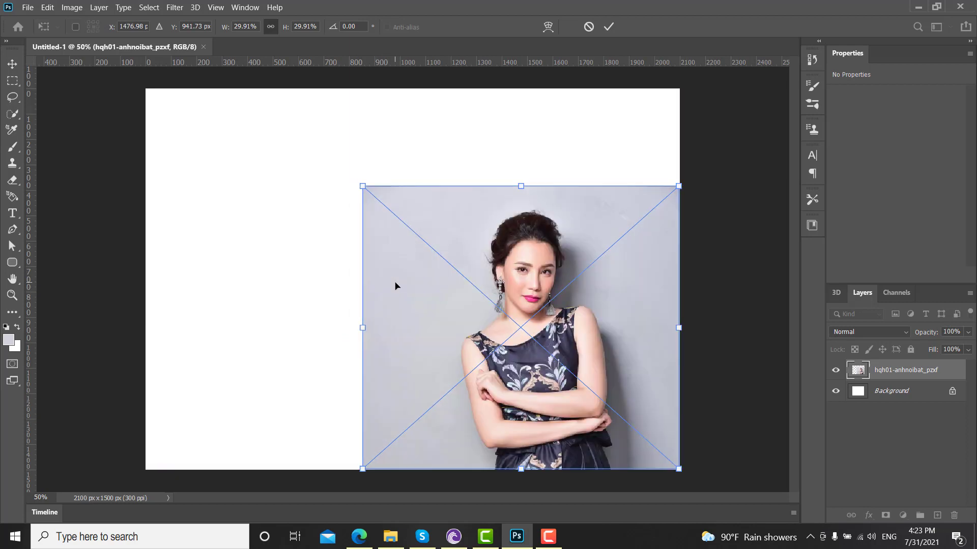
key(Return)
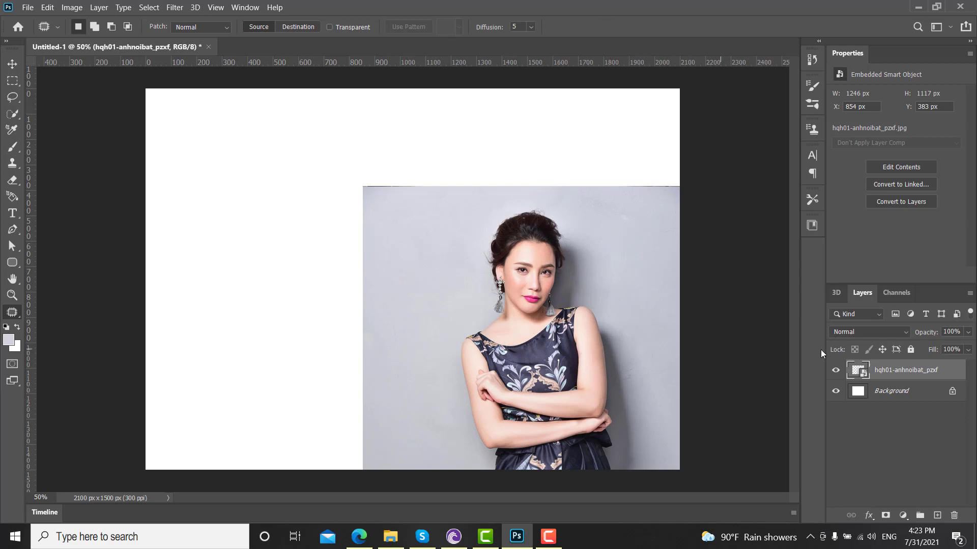
Rasterize the photo layer, load its pixels as a selection, and invert it
right_click(903, 375)
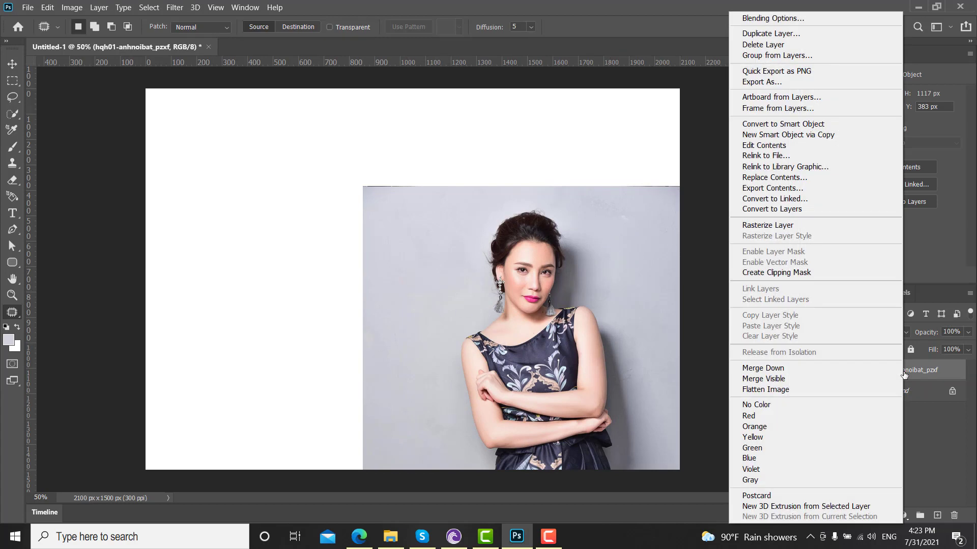
click(755, 226)
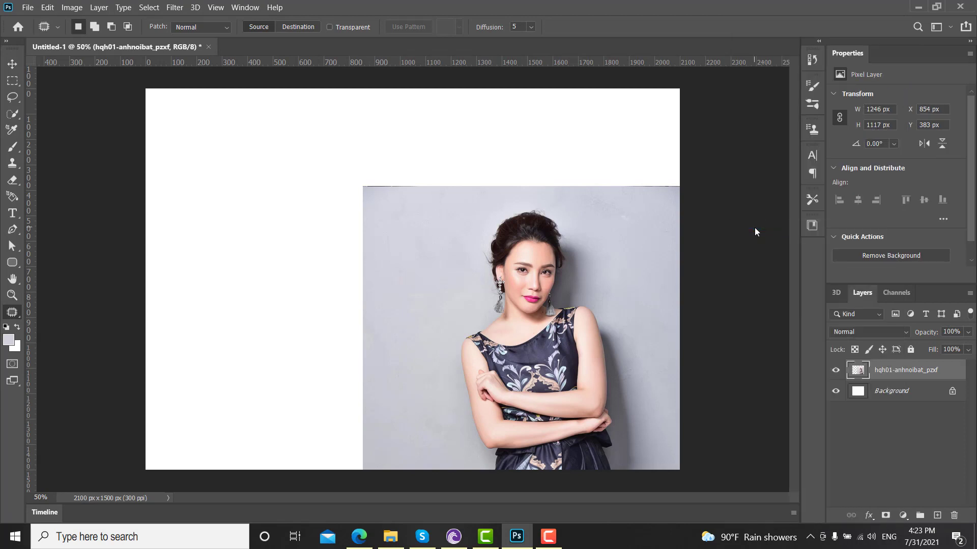
ctrl+click(860, 374)
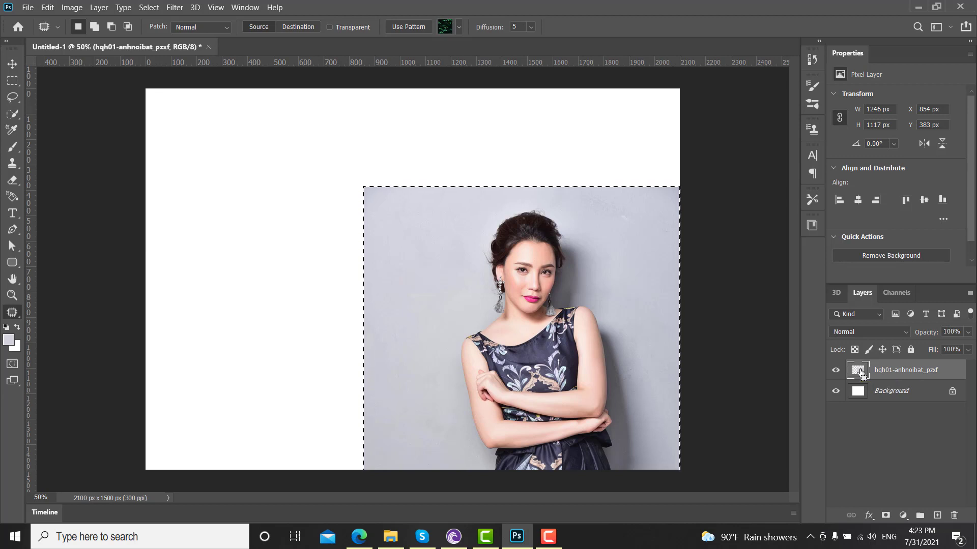
key(ctrl+shift+i)
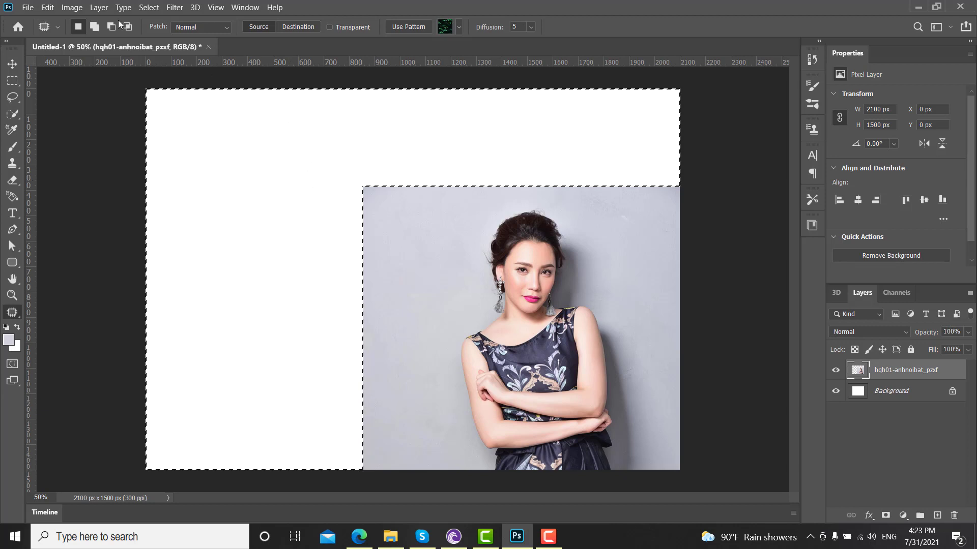
Content-aware fill the selected white area with grey wall texture, then deselect
click(47, 7)
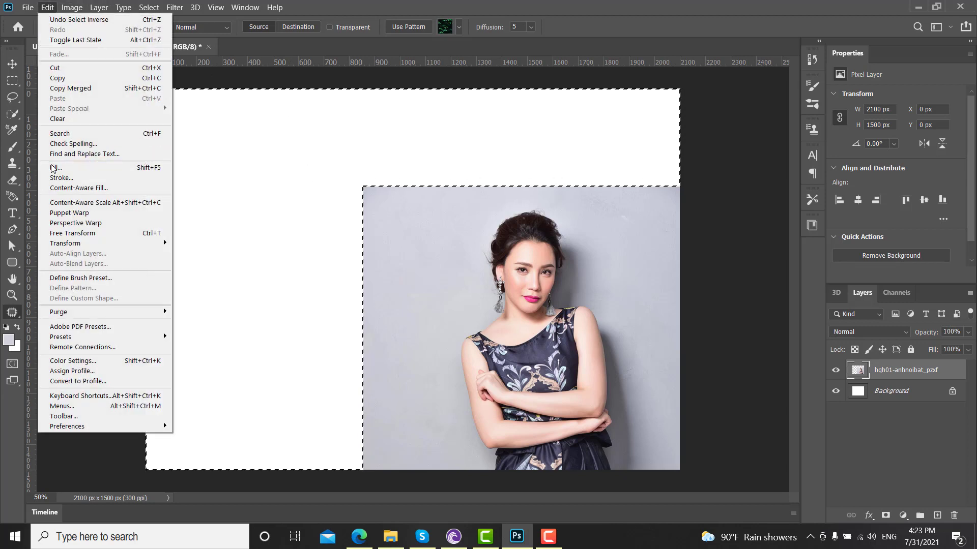
click(55, 168)
click(571, 136)
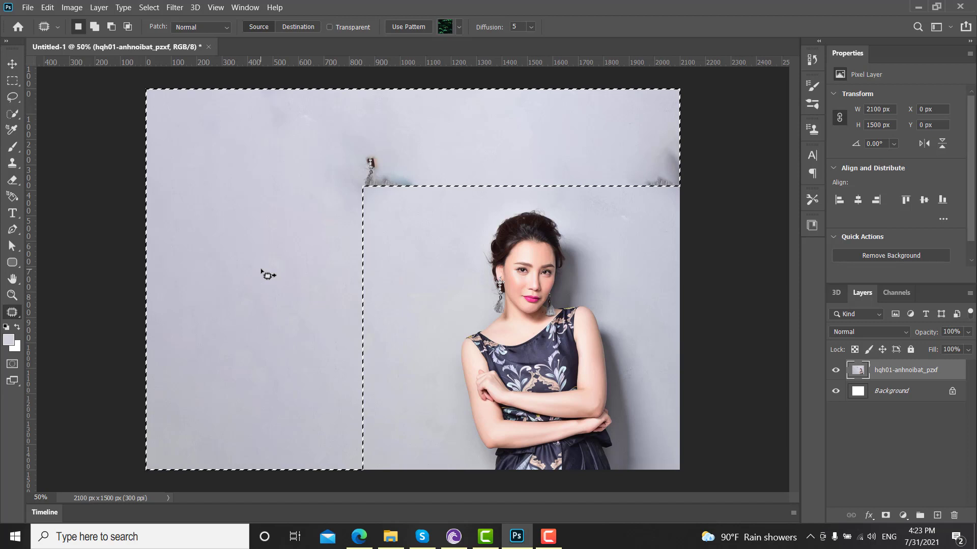
key(ctrl+d)
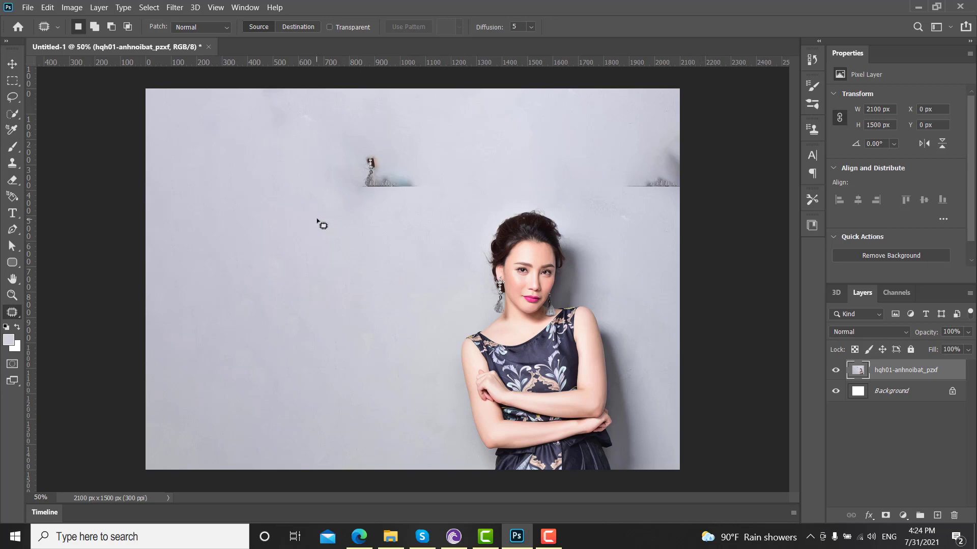
Content-aware fill the smudges in the upper wall and at the top-right edge
mouse_move(390, 125)
mouse_down()
mouse_move(348, 126)
mouse_move(319, 175)
mouse_move(342, 213)
mouse_move(444, 209)
mouse_move(450, 147)
mouse_move(382, 126)
mouse_up()
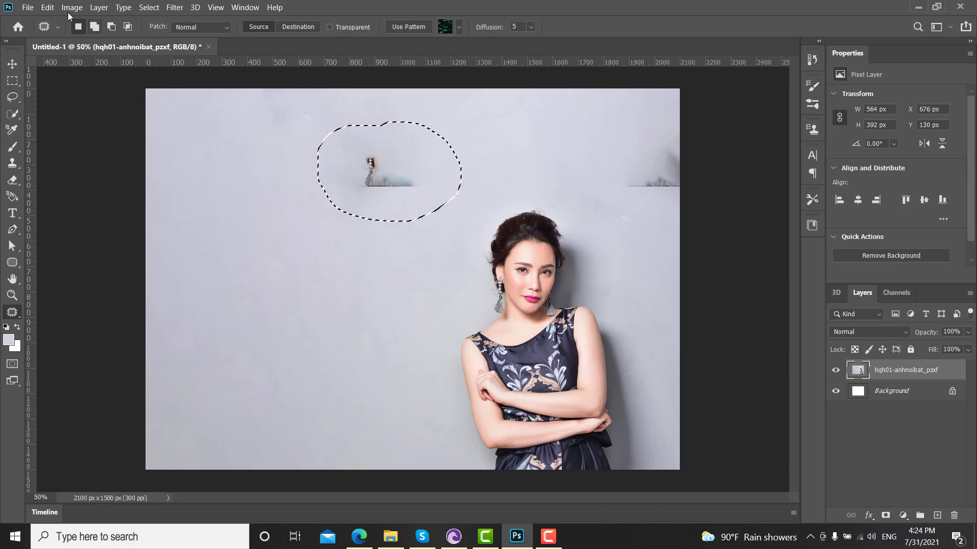
click(48, 7)
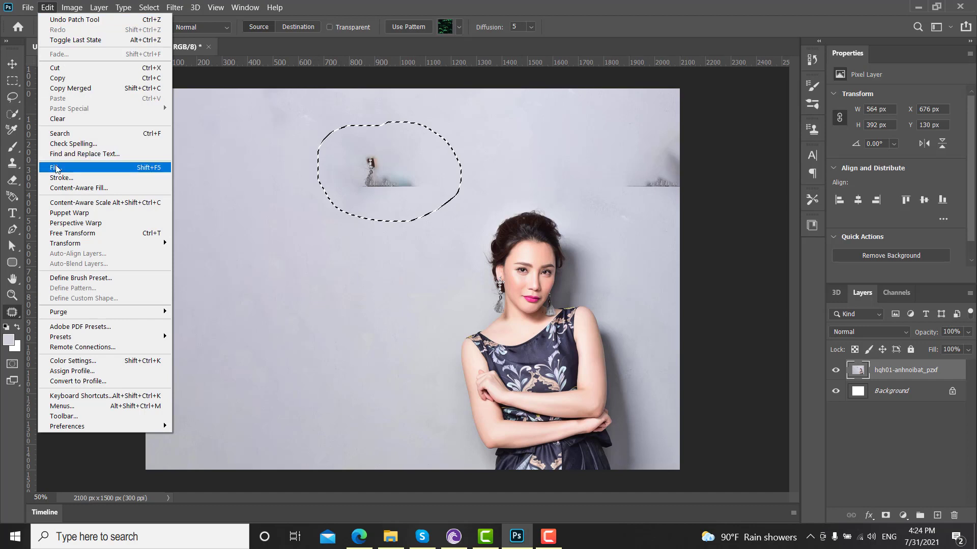
click(153, 169)
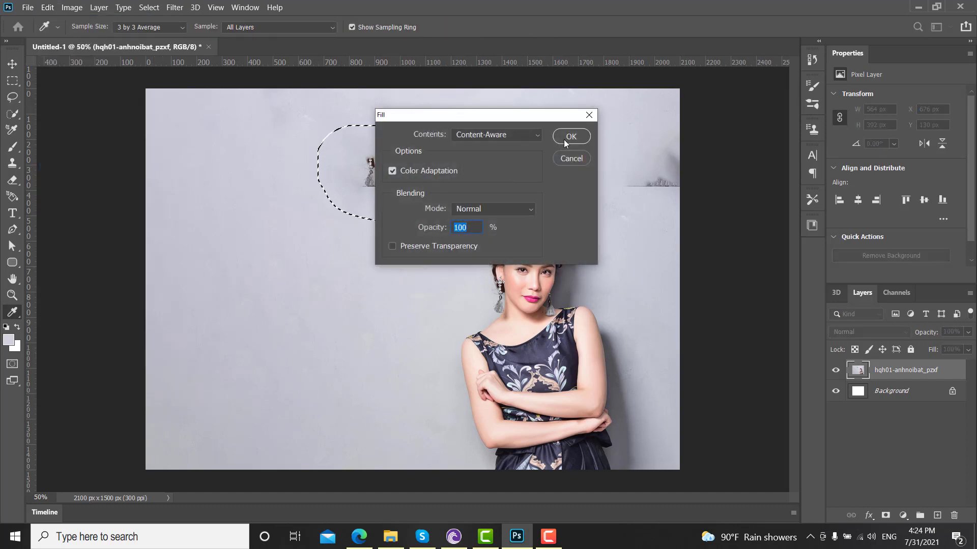
click(563, 140)
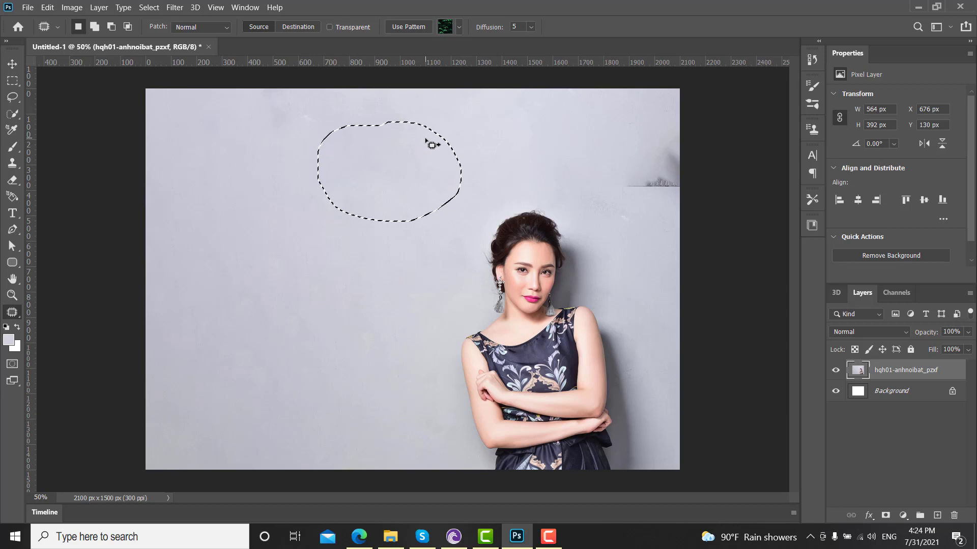
key(ctrl+d)
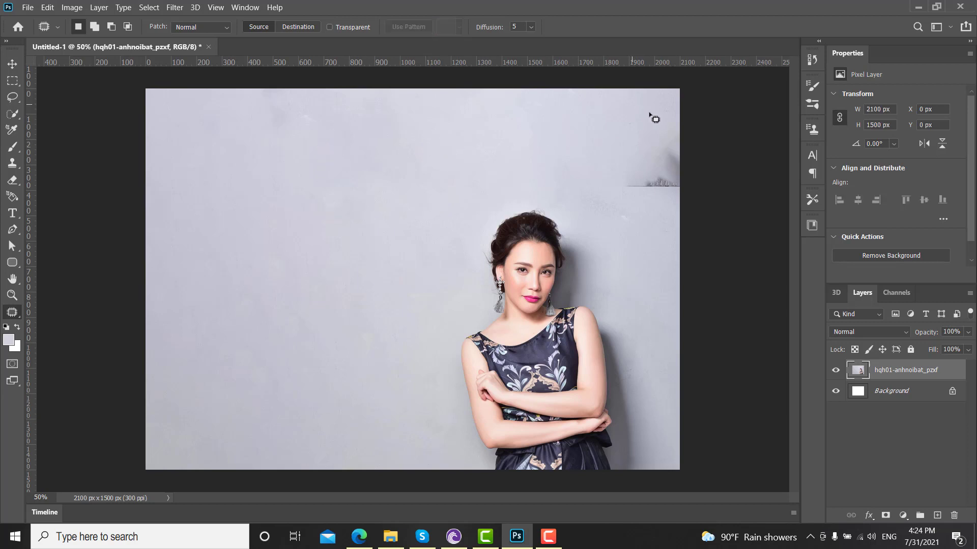
mouse_move(678, 120)
mouse_down()
mouse_move(651, 216)
mouse_move(674, 120)
mouse_up()
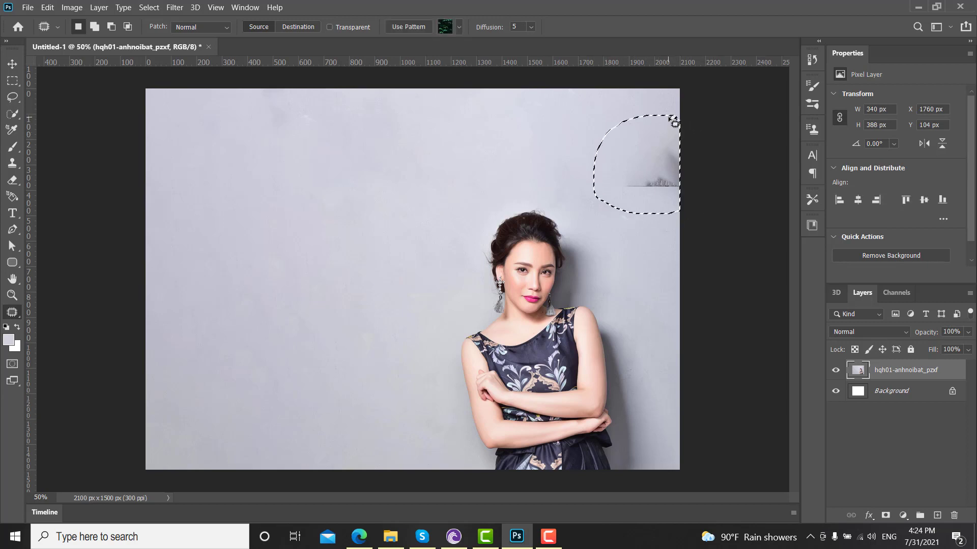
click(51, 8)
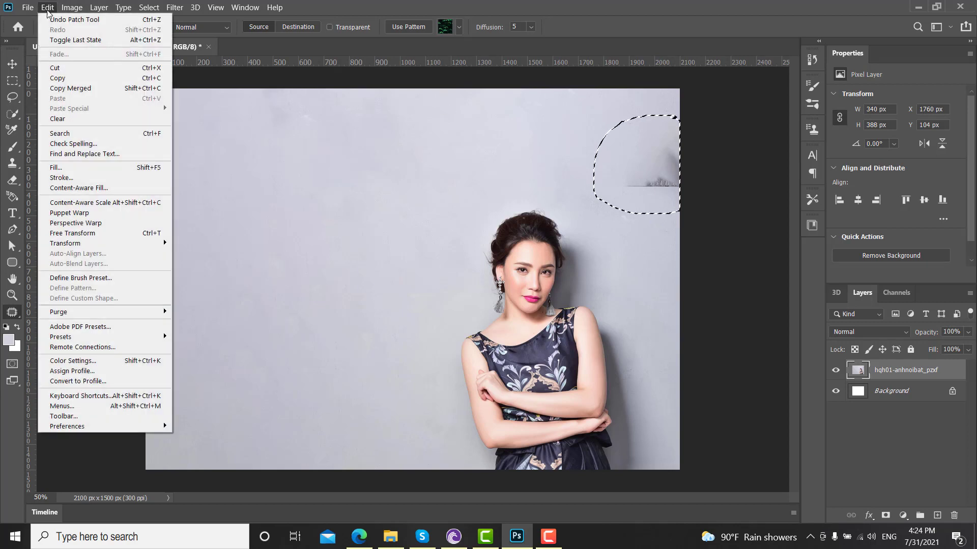
click(56, 165)
click(561, 137)
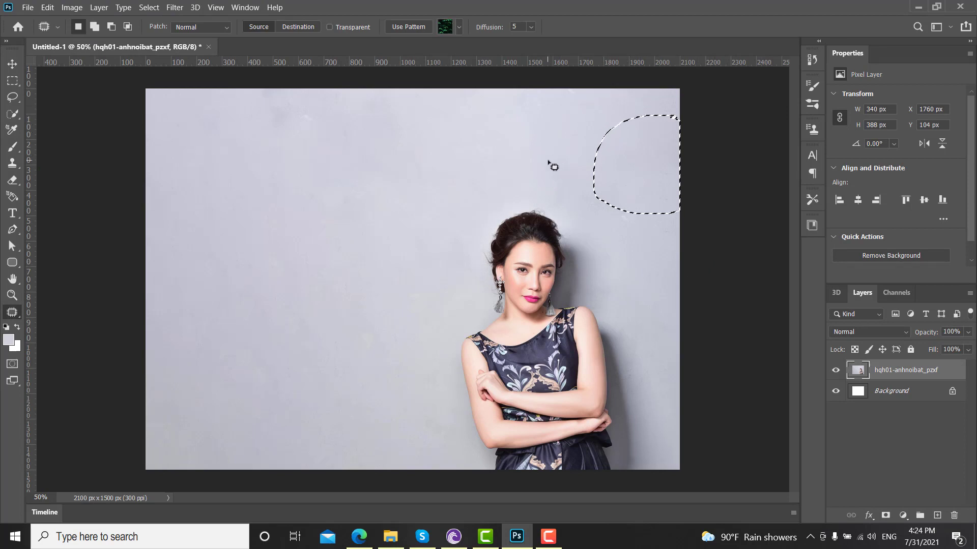
key(ctrl+d)
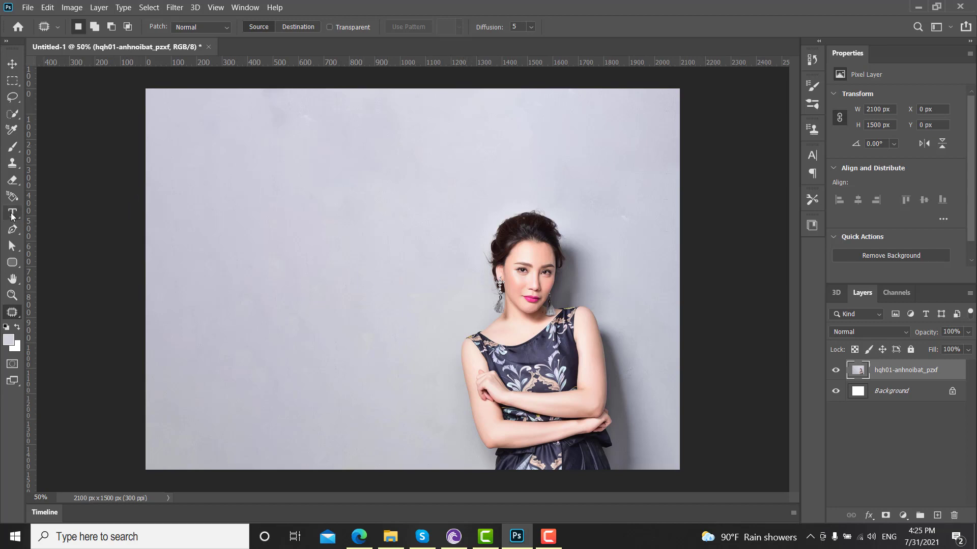
Type the title 'Hồ Quỳnh Hương' near the top and set it to 30 pt
click(12, 212)
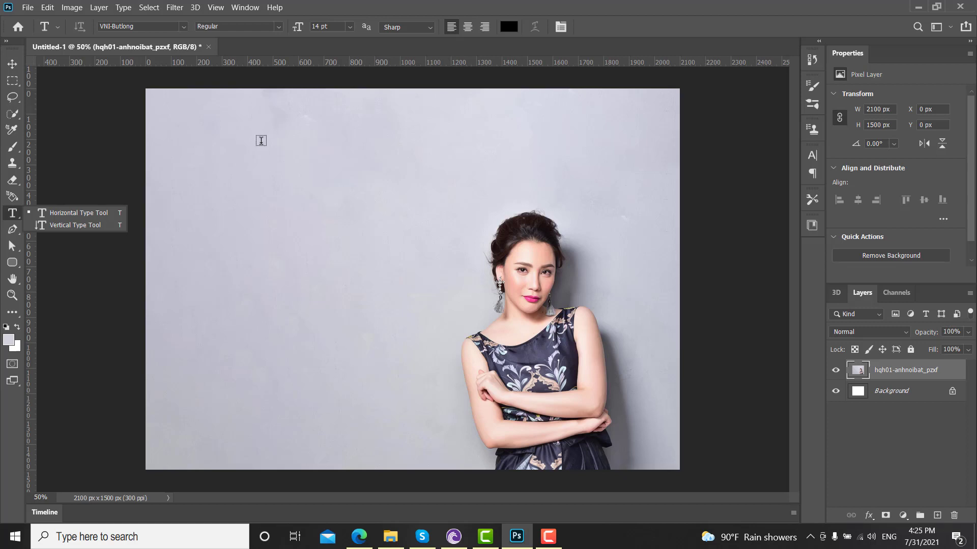
click(262, 125)
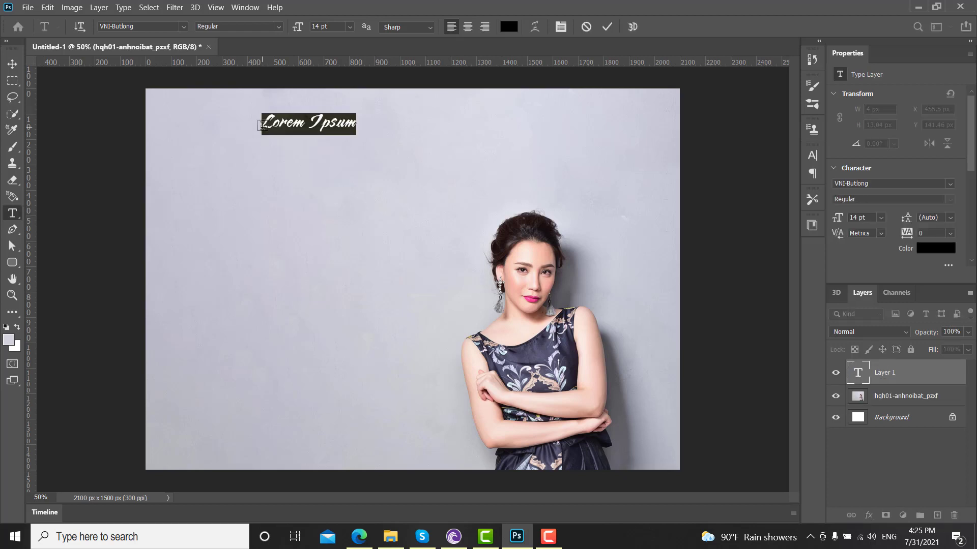
text(Hô)
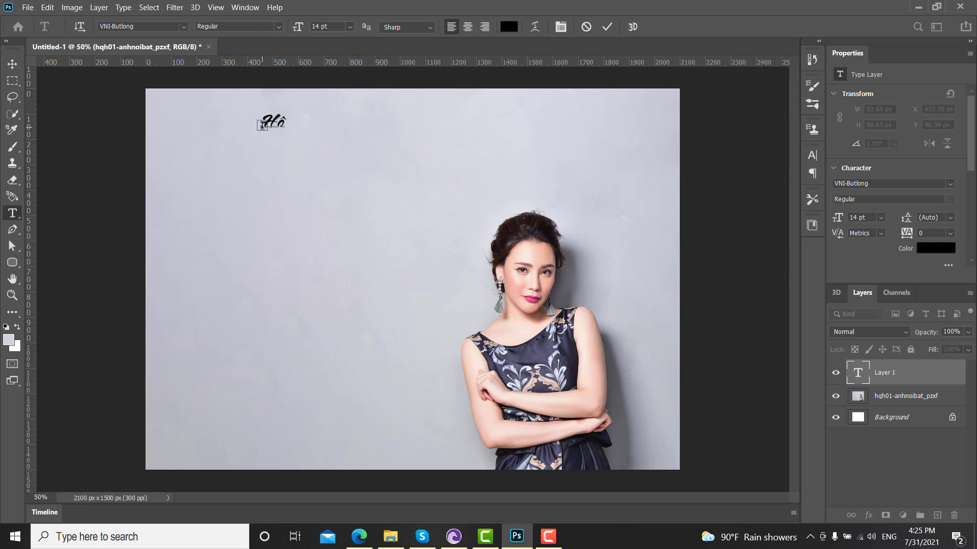
text( Q)
text(uynh)
text(f)
text(Hu)
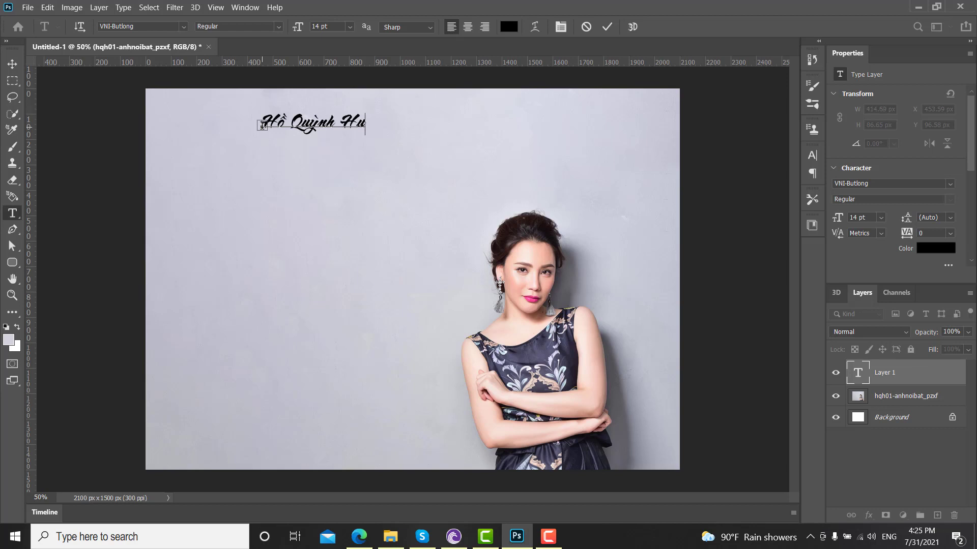
text(ongw)
drag(387, 124, 249, 122)
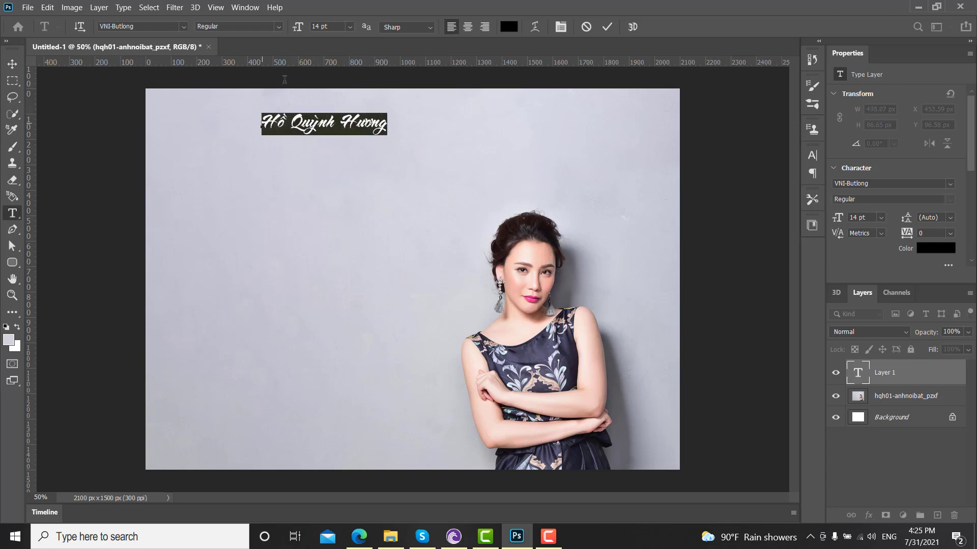
click(349, 28)
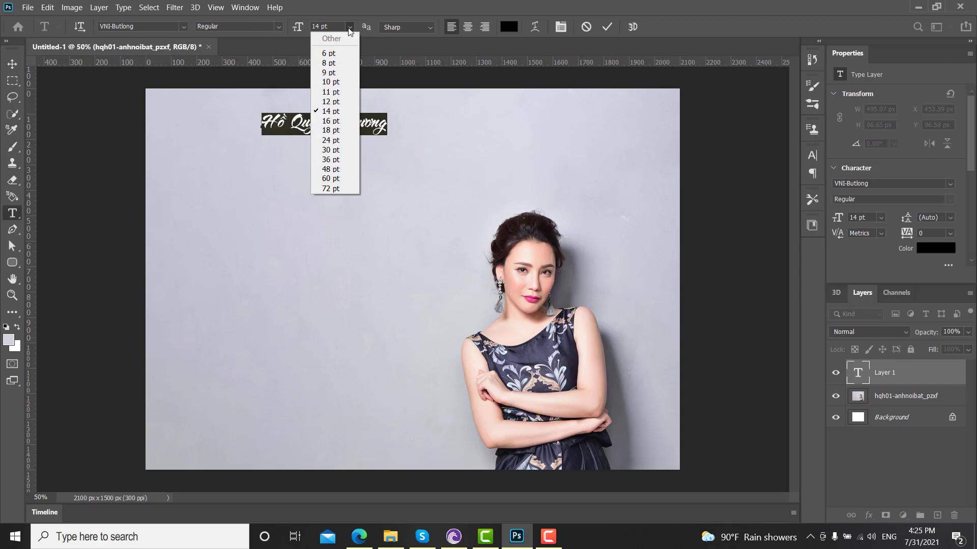
click(330, 151)
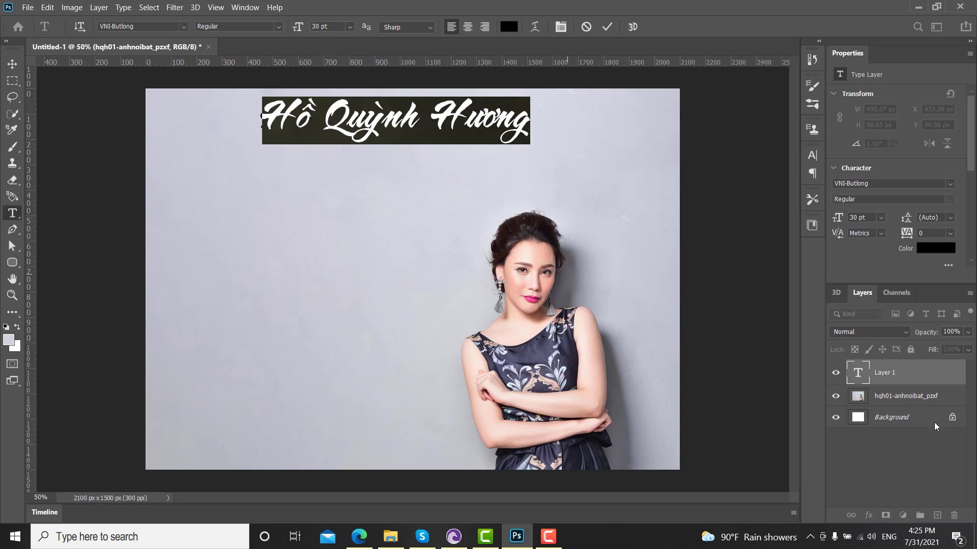
click(895, 385)
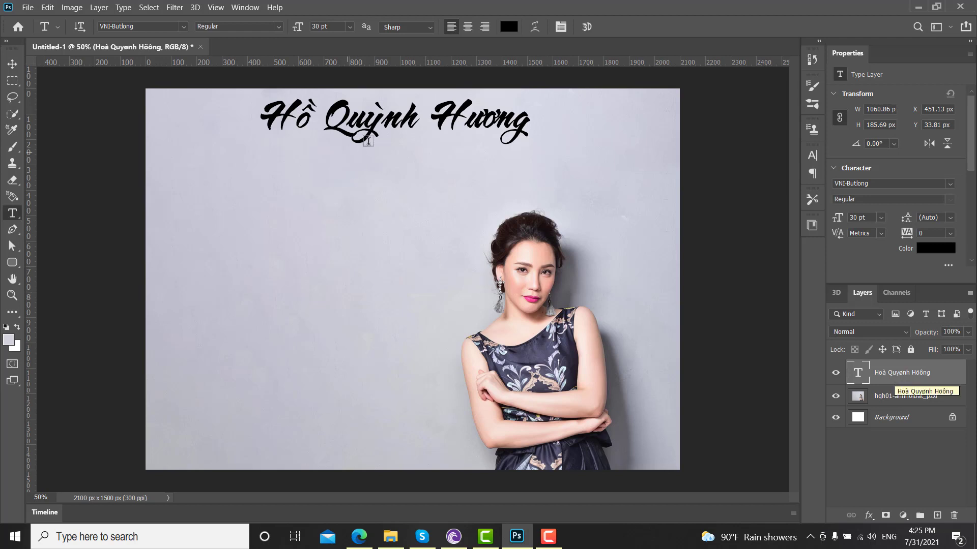
Move the title to the top centre of the poster
click(12, 63)
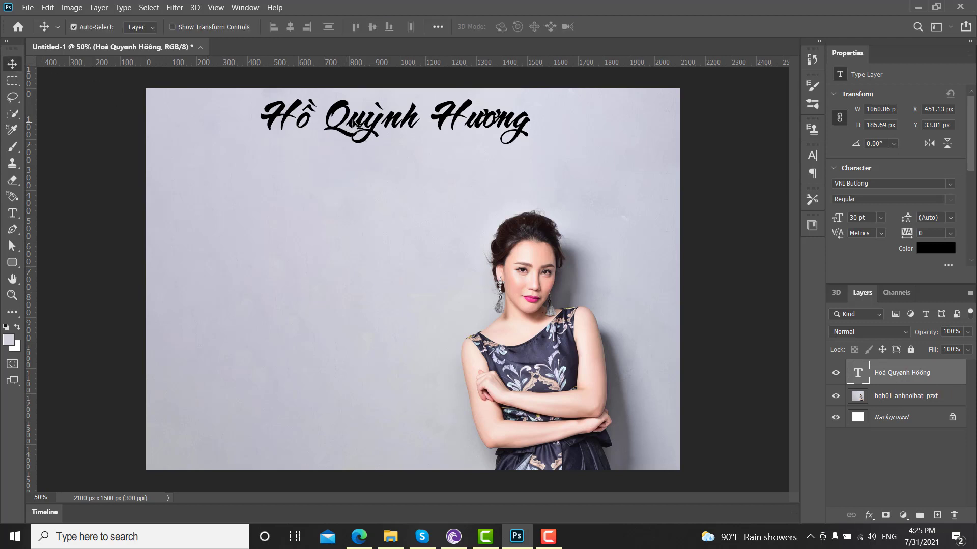
mouse_move(355, 128)
mouse_down()
mouse_move(379, 156)
mouse_move(372, 151)
mouse_up()
mouse_move(376, 152)
mouse_down()
mouse_move(416, 144)
mouse_move(416, 153)
mouse_up()
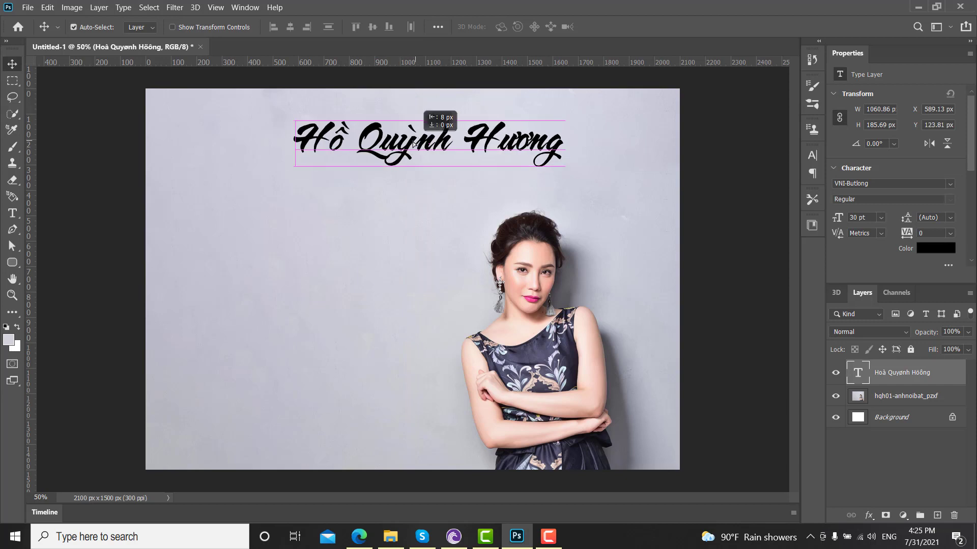
click(407, 212)
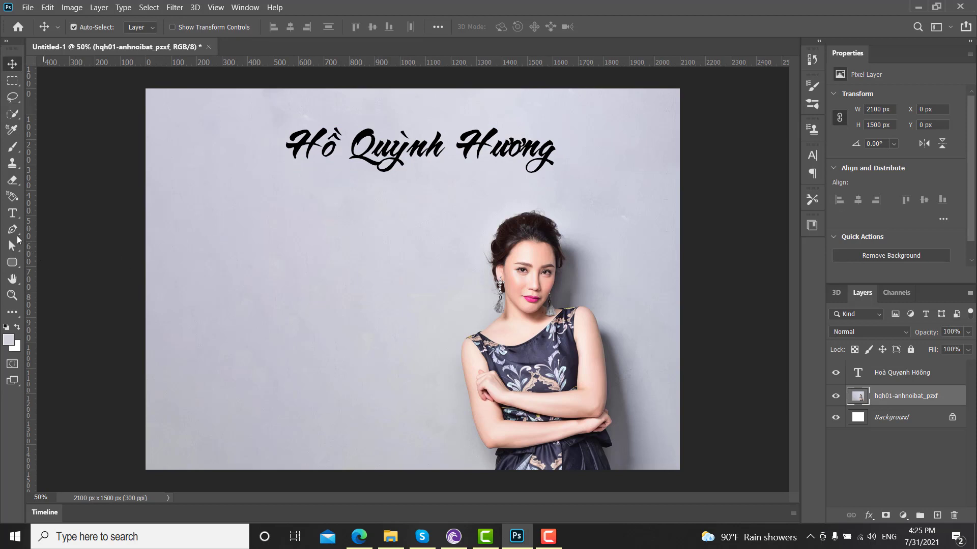
Start a 14 pt text block below the title on the left
click(11, 214)
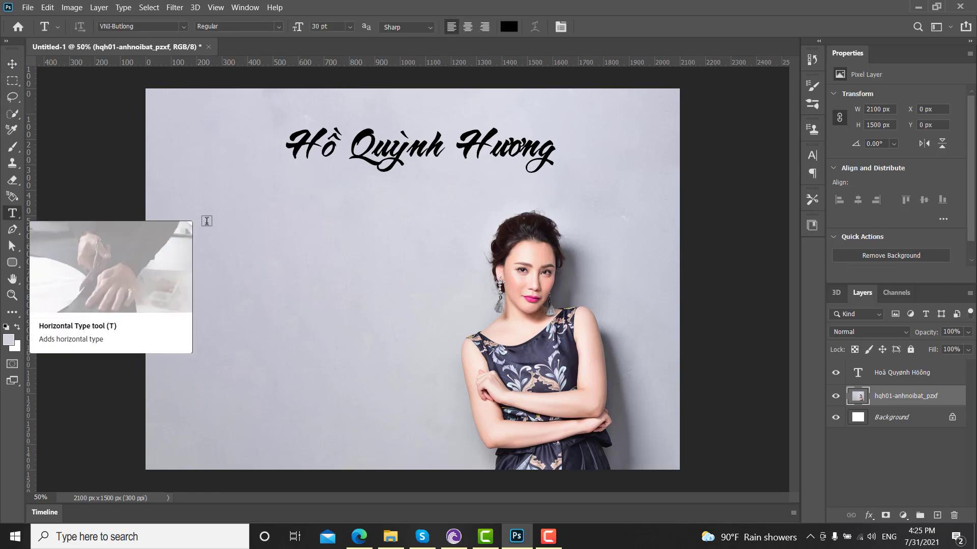
click(193, 211)
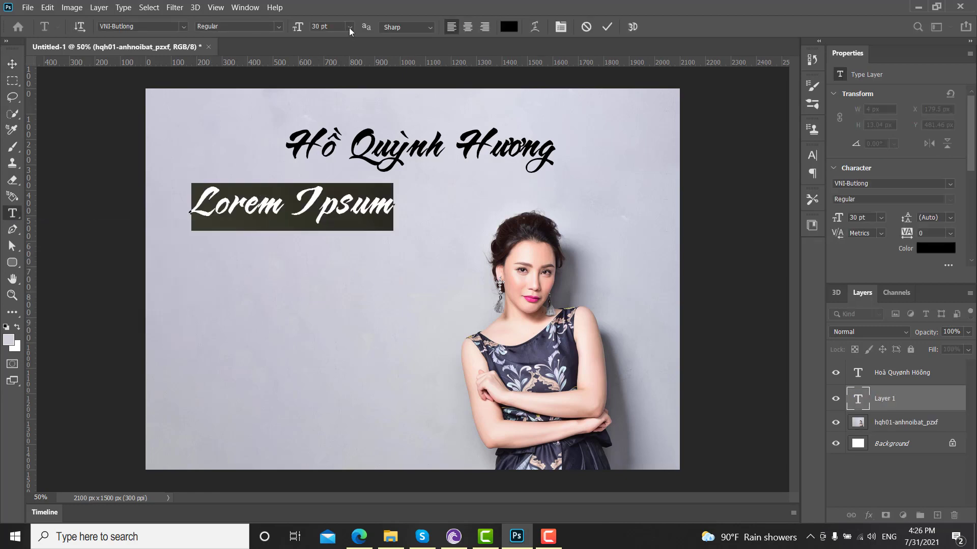
click(350, 28)
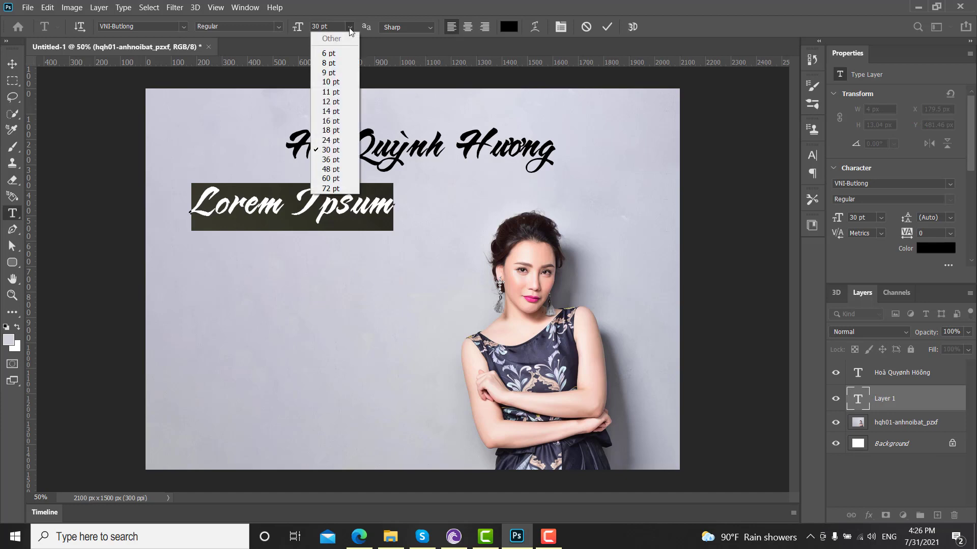
click(331, 111)
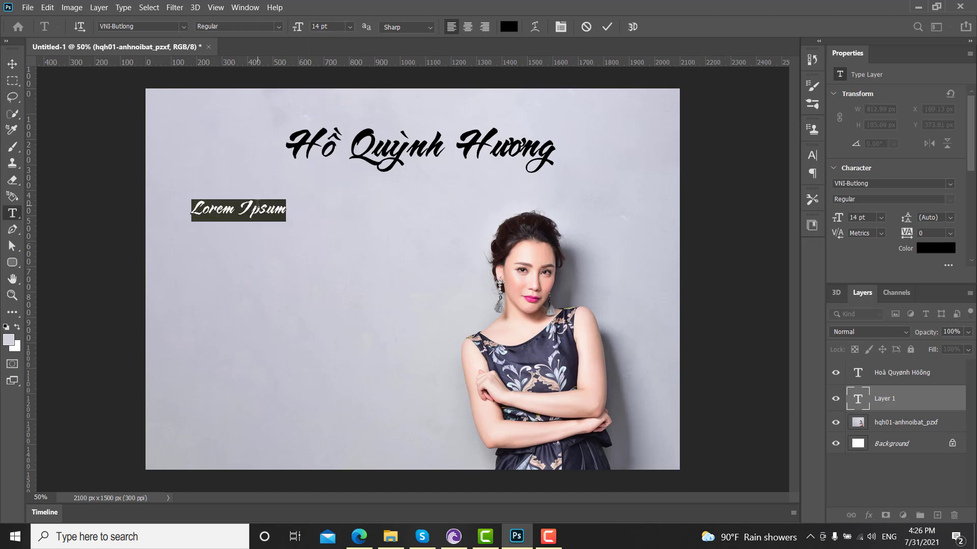
Type numbered songs 1–5, including 'Muốn Nói Yêu Anh', correcting typos along the way
text(l)
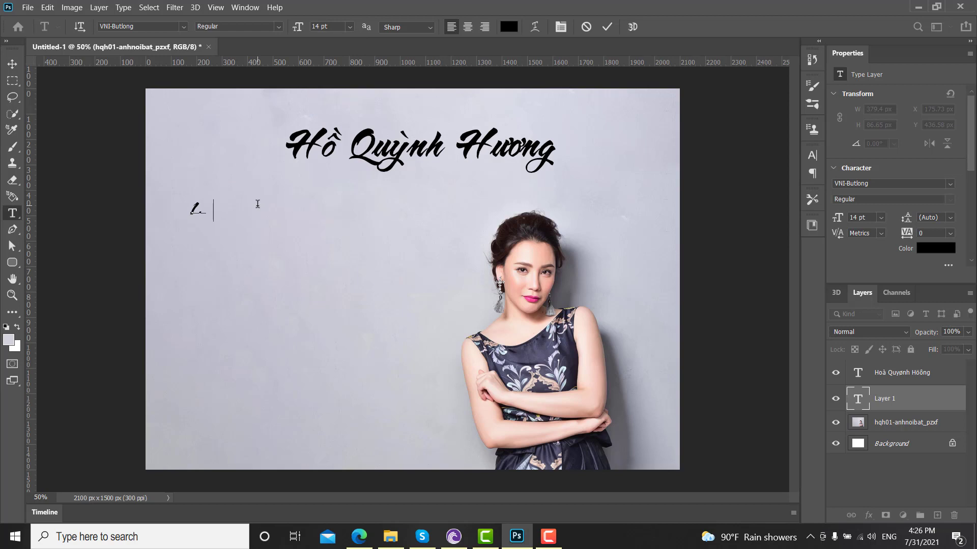
text(Đ)
text(ư)
text(ng)
text(f )
text(Nhacws)
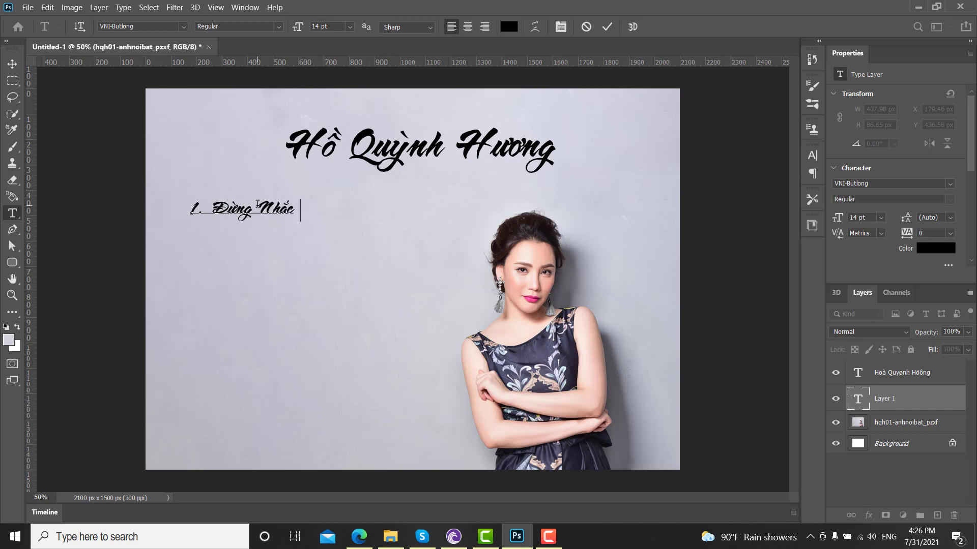
text( Veef)
text( Nguowif)
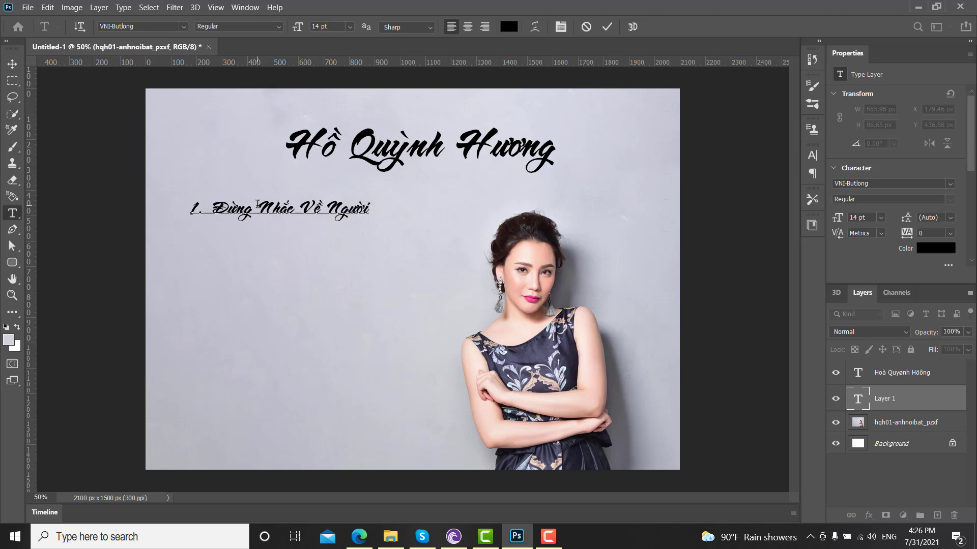
text( Ay)
text(as)
text(2.)
text( Vo)
text(wif)
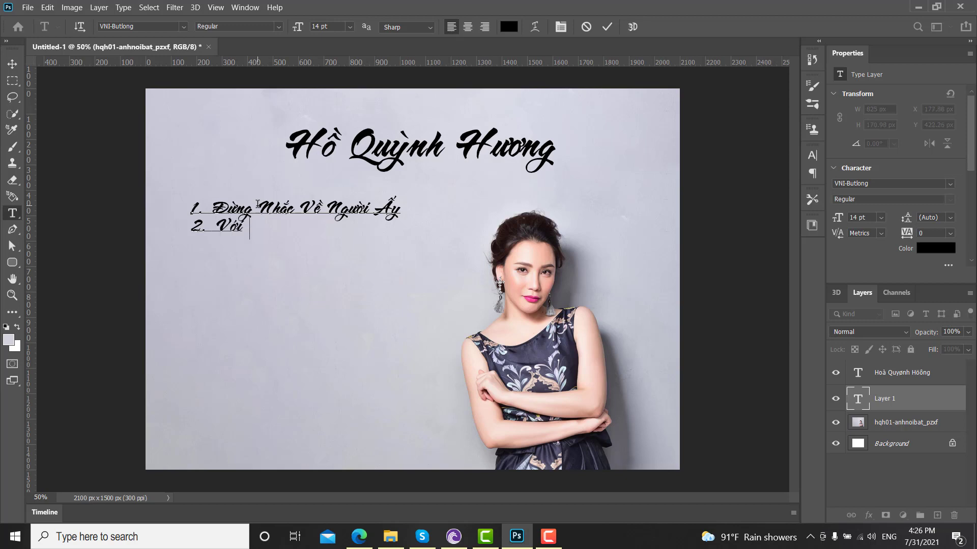
text( Anh. )
text(Em Va)
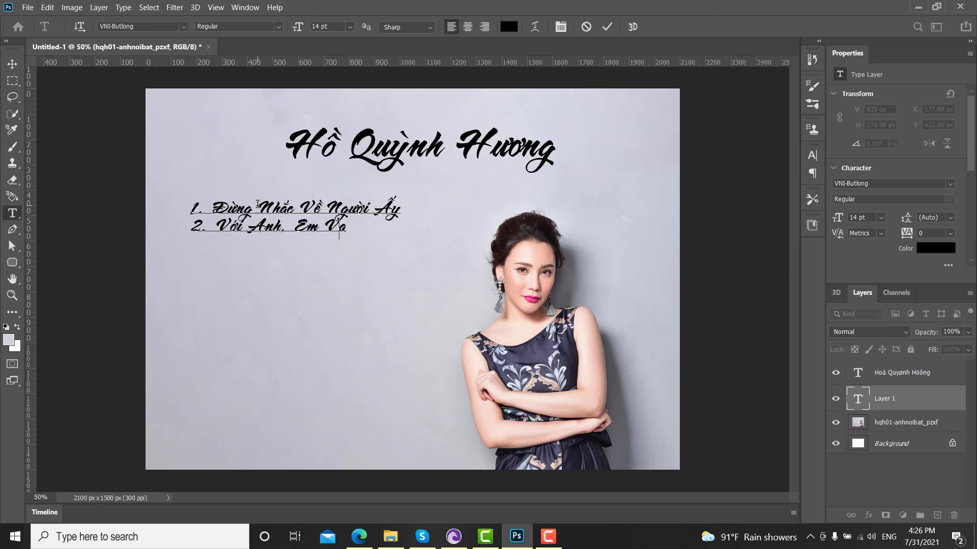
text(anx lam)
key(BackSpace)
key(BackSpace)
key(BackSpace)
text(La)
text(f C)
text(oo Be)
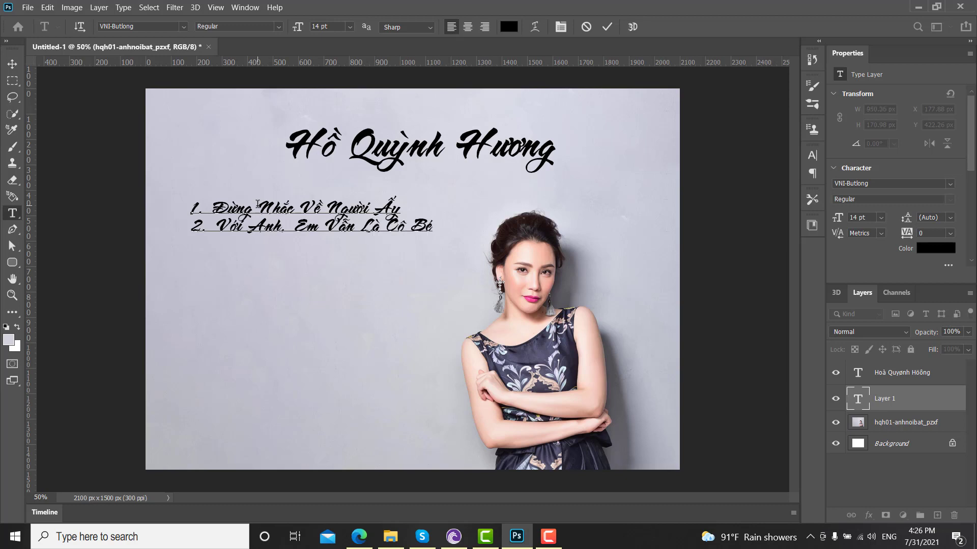
text(3.)
text(Muốn )
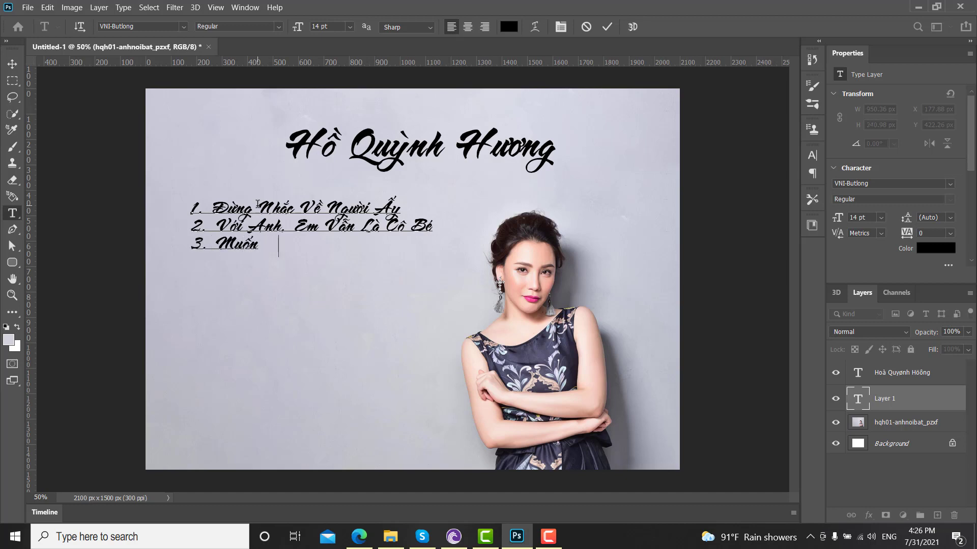
text(Nói Yêu)
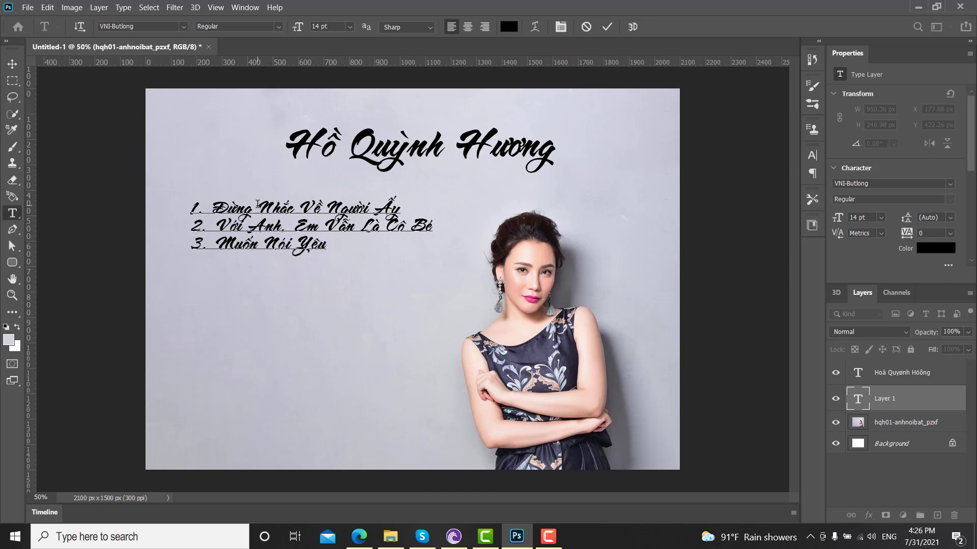
text( An)
text(h)
key(Return)
text(4.)
text( Mo)
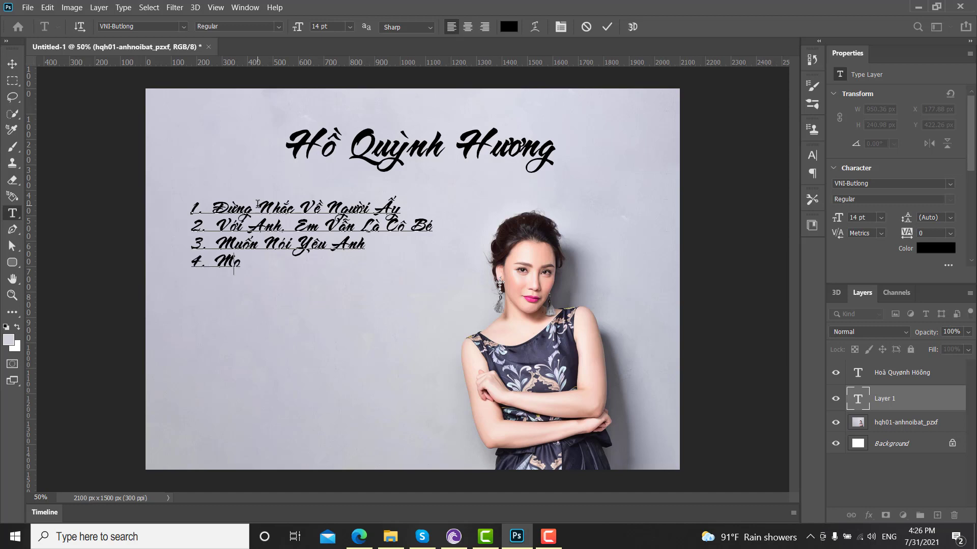
text(ộ Khúc)
key(Return)
text(5.)
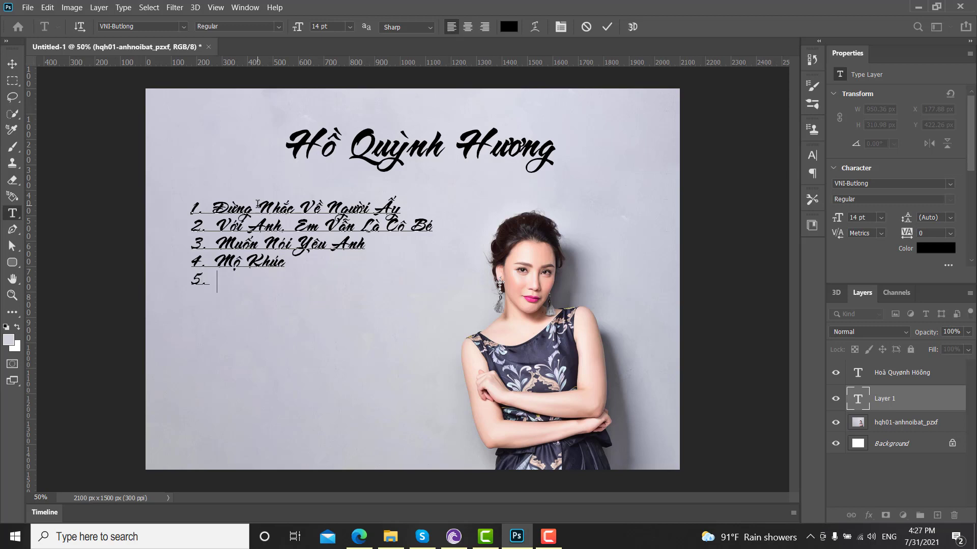
text( Ni)
text(ềm Vui CH)
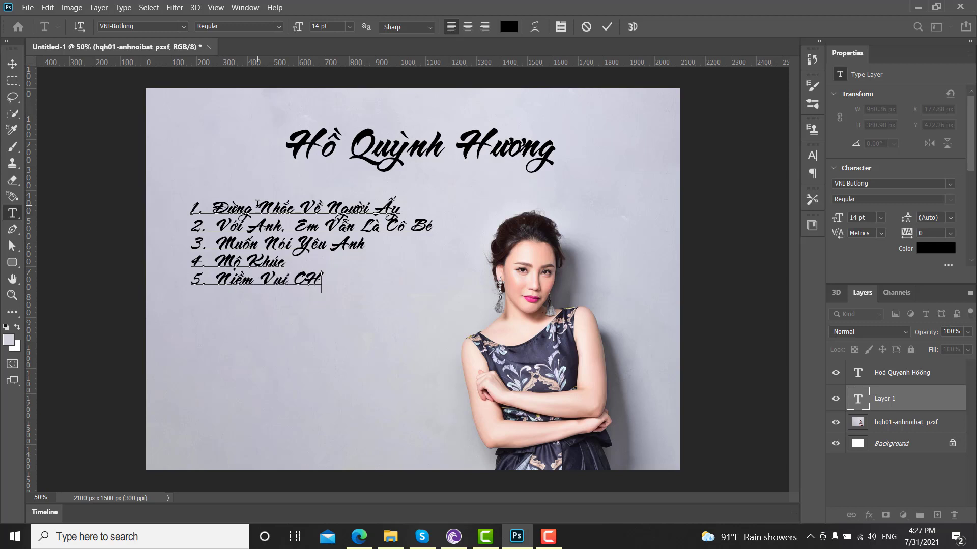
text(o)
key(BackSpace)
key(BackSpace)
text(h)
text(io)
key(BackSpace)
key(BackSpace)
text(o)
text( T)
text(he)
text( Gi7oil)
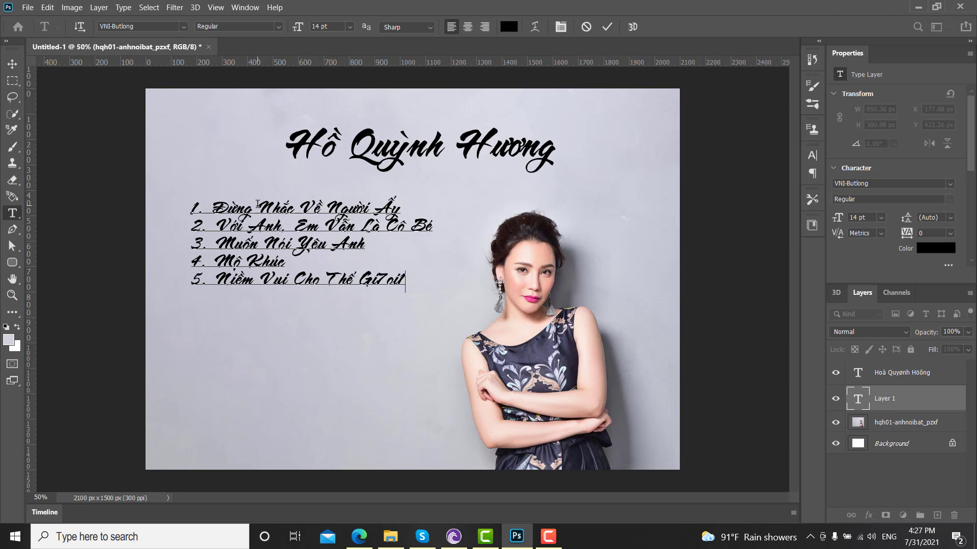
key(BackSpace)
key(BackSpace)
key(BackSpace)
Type songs 6–9, ending with '9. Mưa Nửa Đêm', and commit the song list
text(ới)
text(6.)
text(Tro)
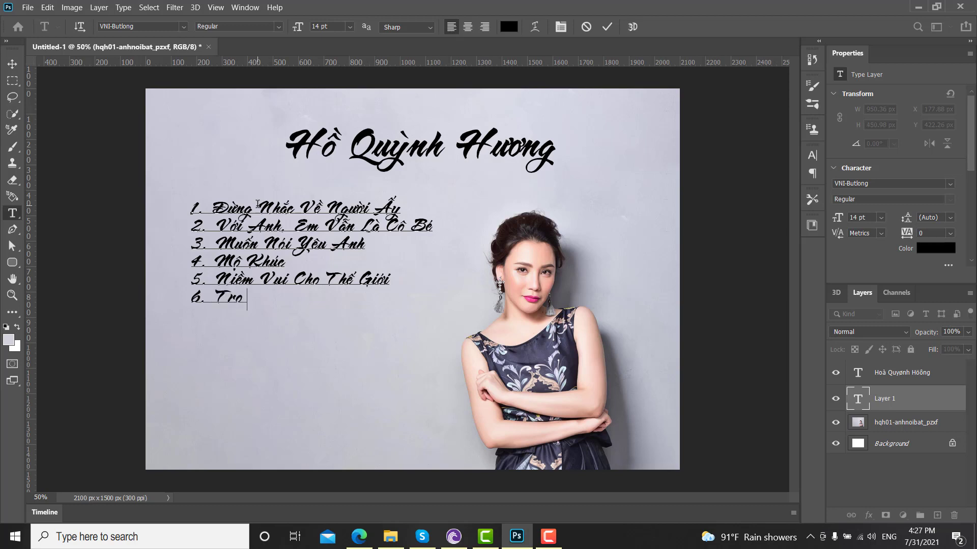
text(ời Ha)
text( Nọ)
text(ội Xan)
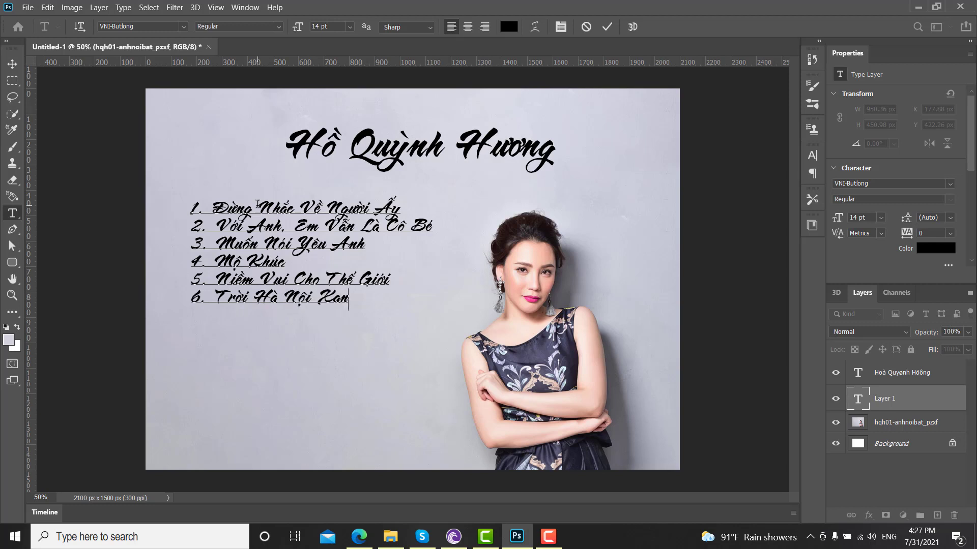
text(h)
key(Return)
text(7.)
text( Đ)
text(ưng)
text(f)
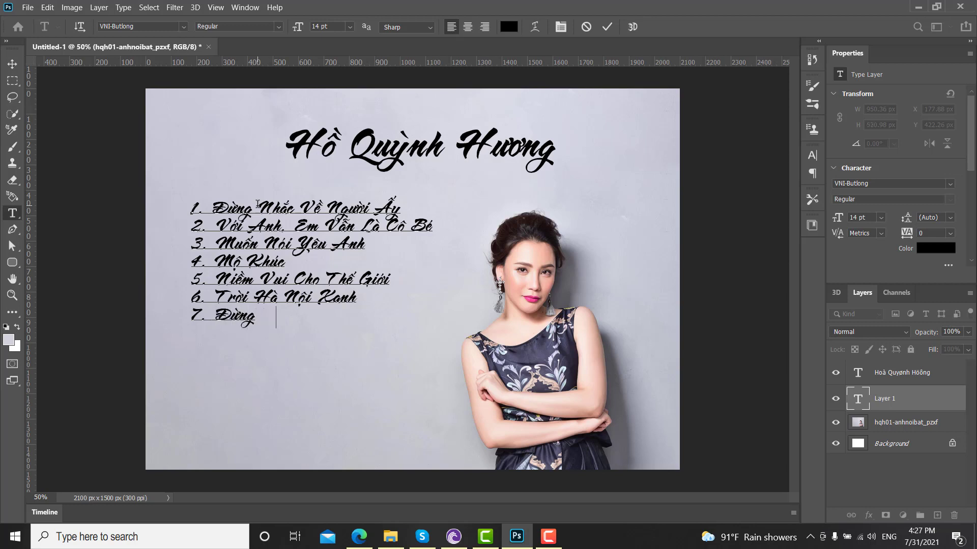
text( Rowfi Xa)
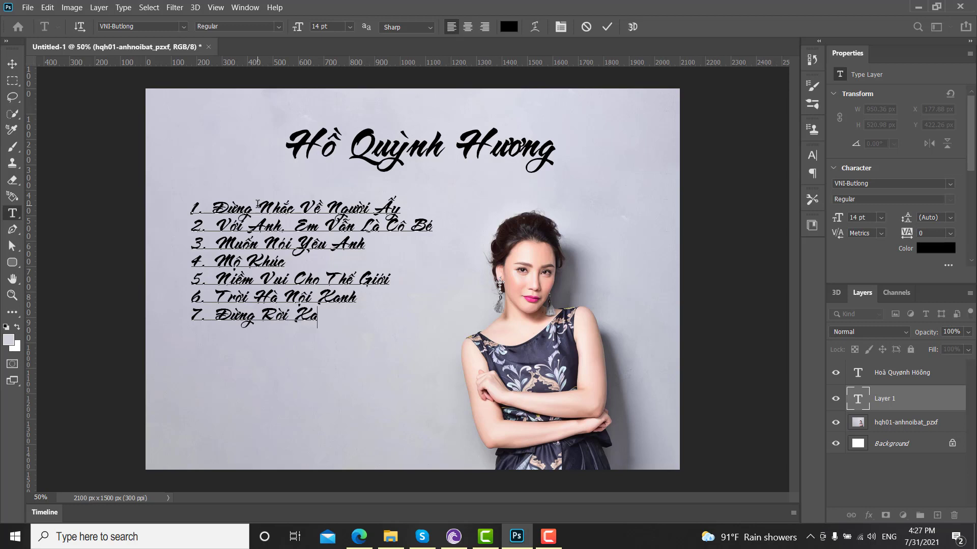
text( Em)
key(Return)
text(8)
text(. Vô)
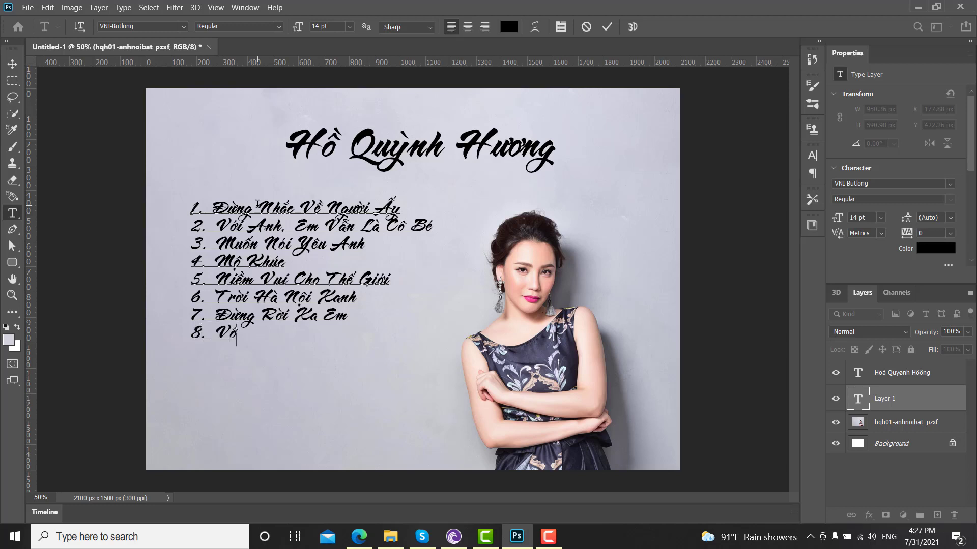
text( Tình)
key(Return)
text(9. )
text(Mưa N)
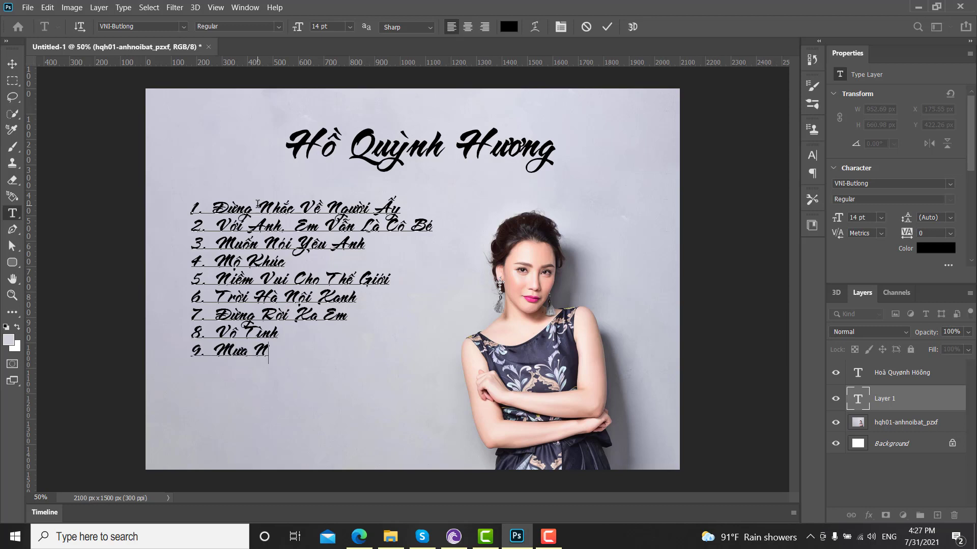
text(ửa )
text(Đêm)
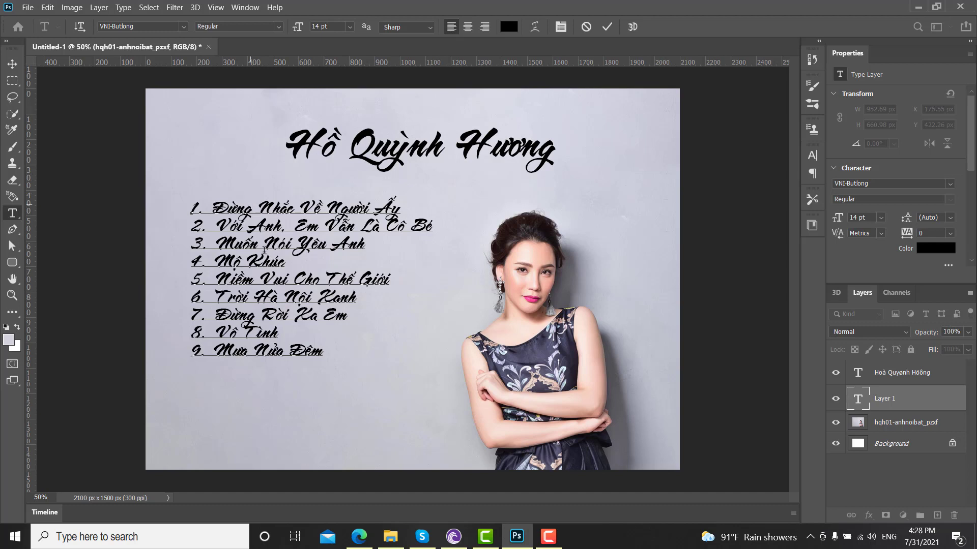
click(899, 401)
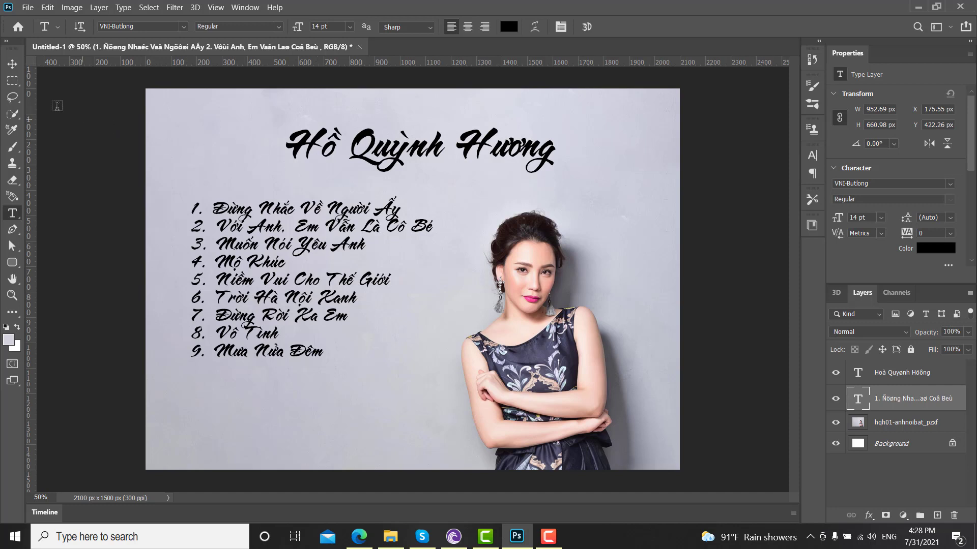
Move the song list lower on the poster
click(12, 64)
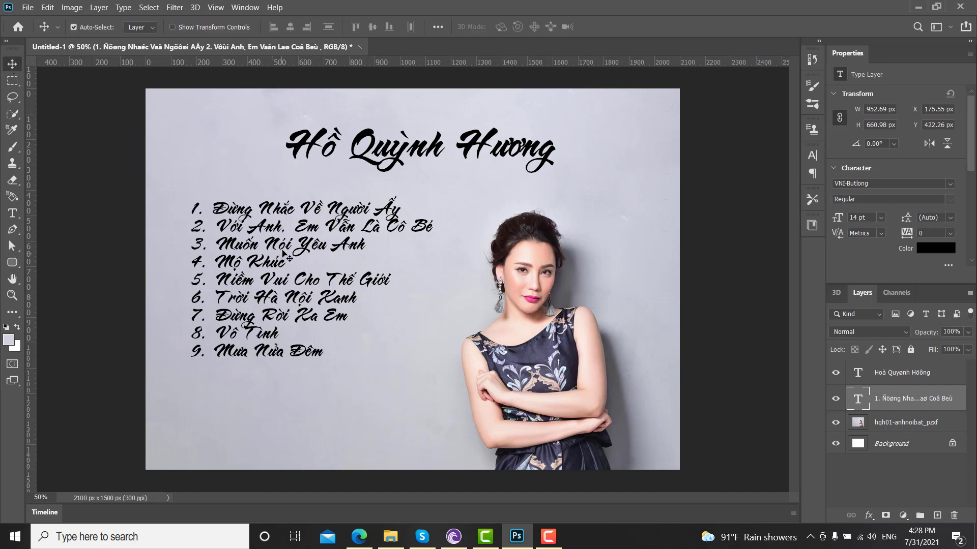
drag(283, 252, 287, 274)
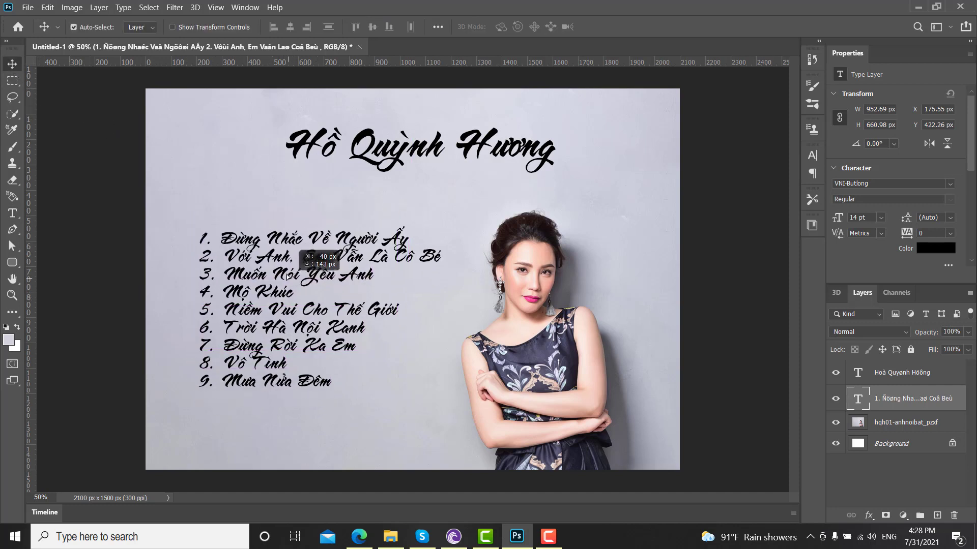
drag(286, 276, 283, 298)
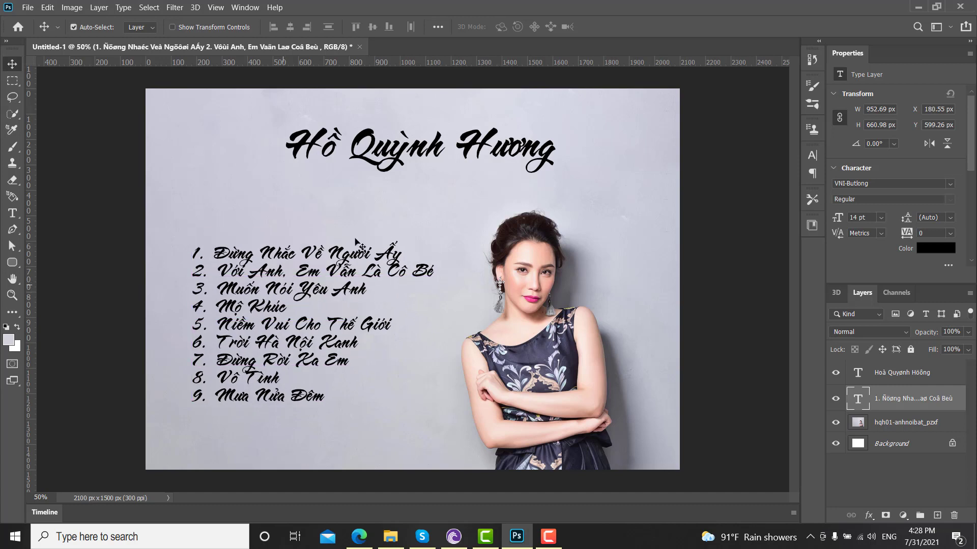
click(381, 218)
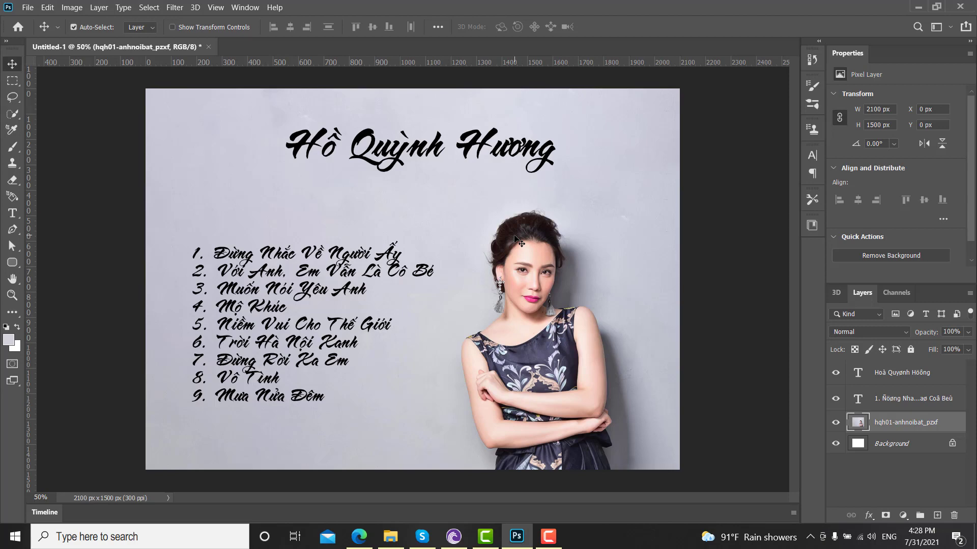
Drag the branch image la.png from File Explorer onto the poster canvas
click(390, 537)
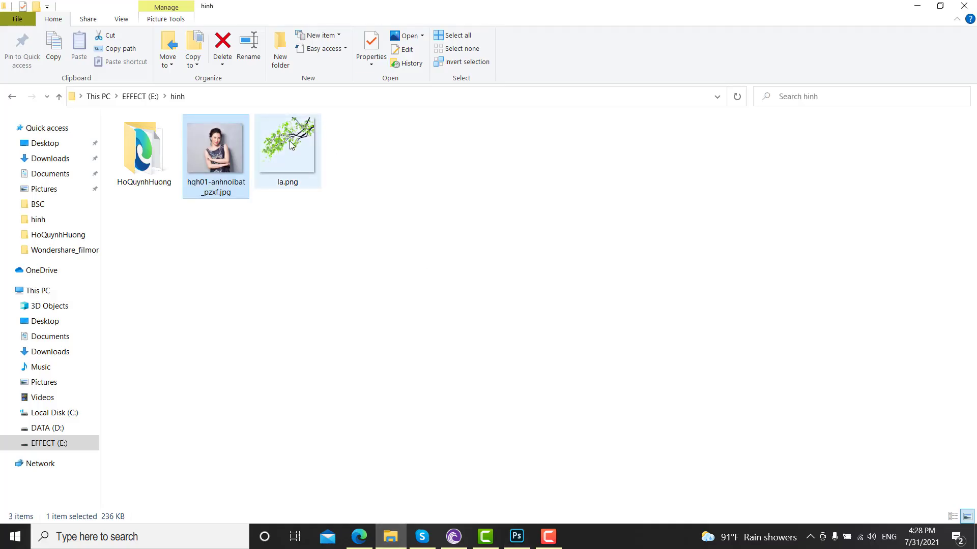
drag(291, 145, 517, 539)
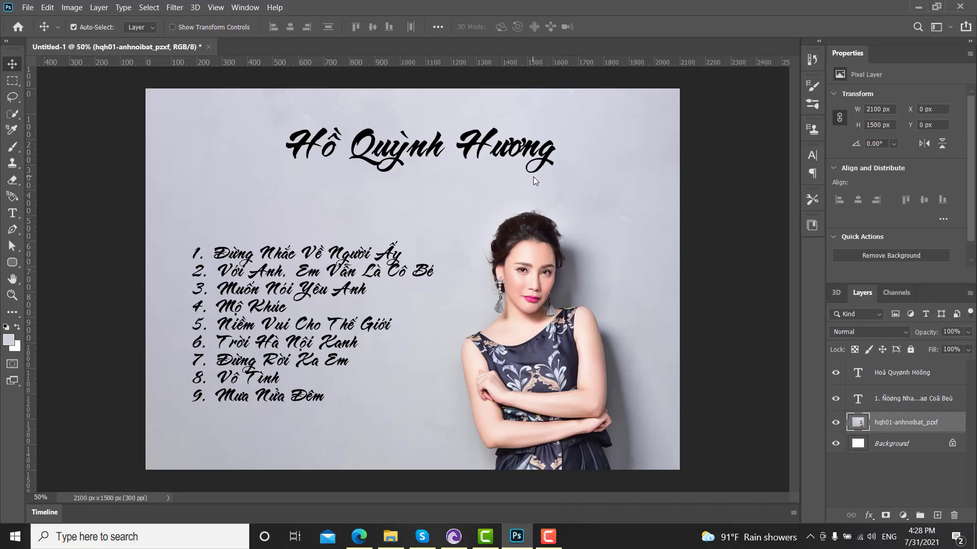
drag(516, 539, 533, 176)
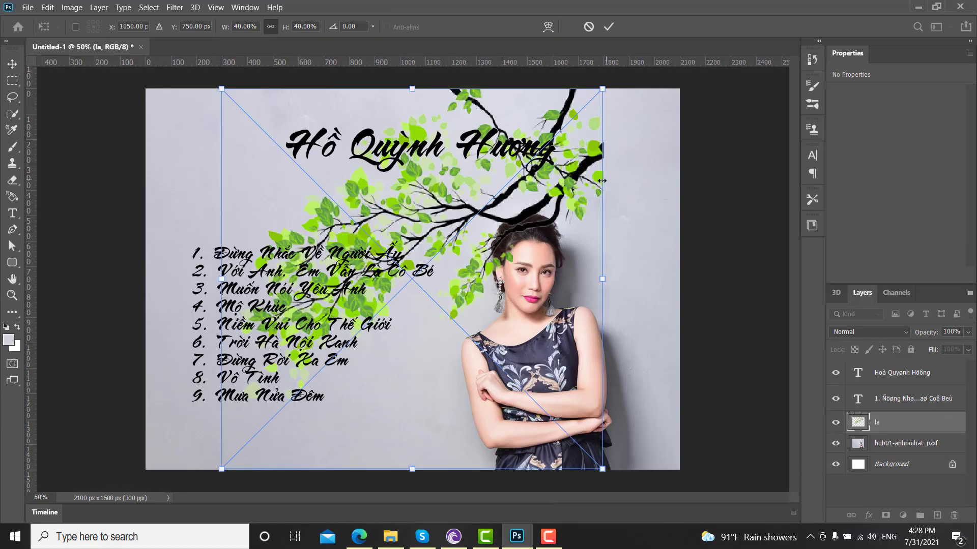
Scale the leafy branch down and fit it into the top-right corner above her head
right_click(288, 190)
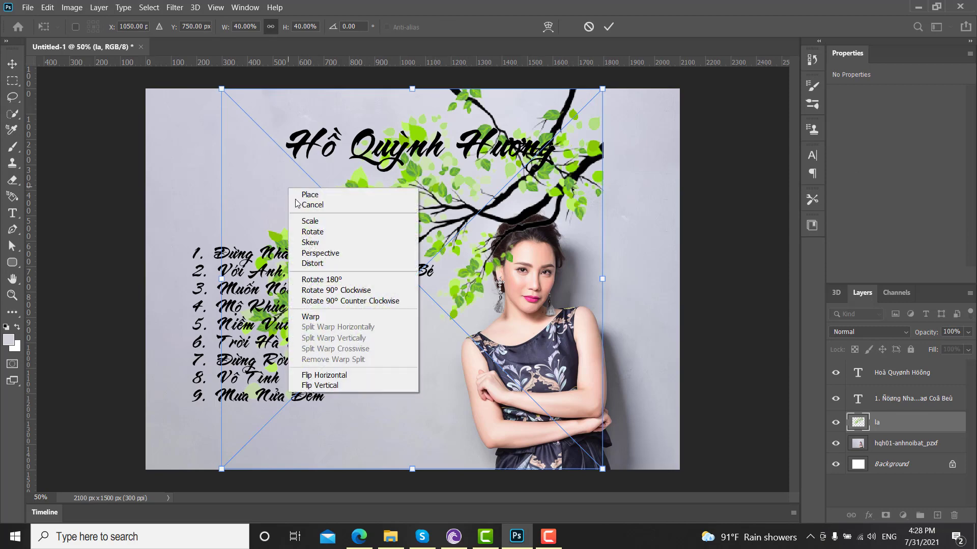
click(305, 222)
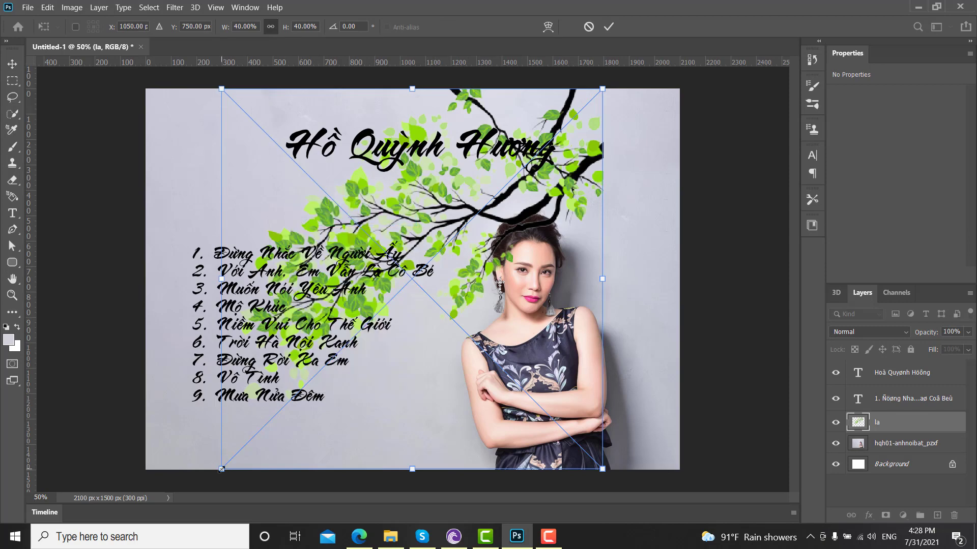
drag(222, 469, 302, 382)
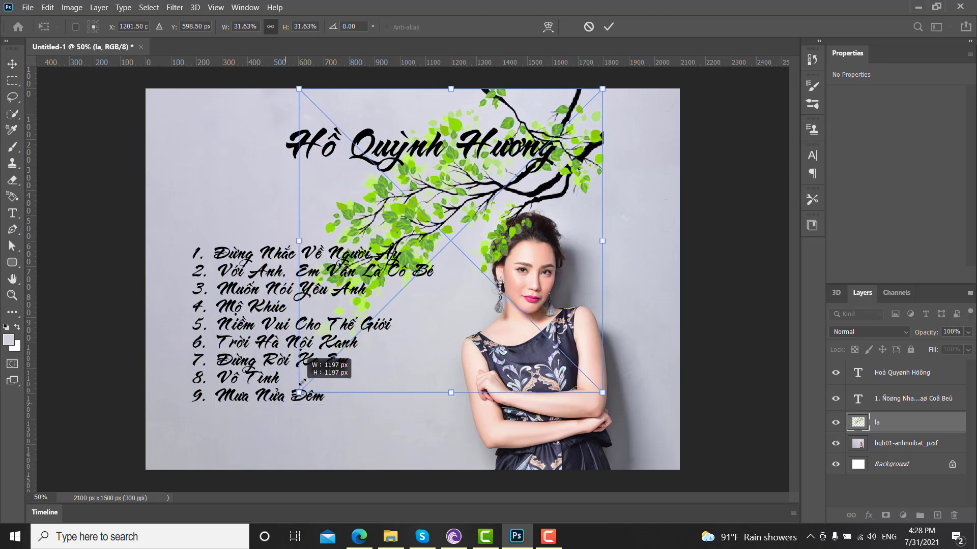
drag(302, 382, 397, 295)
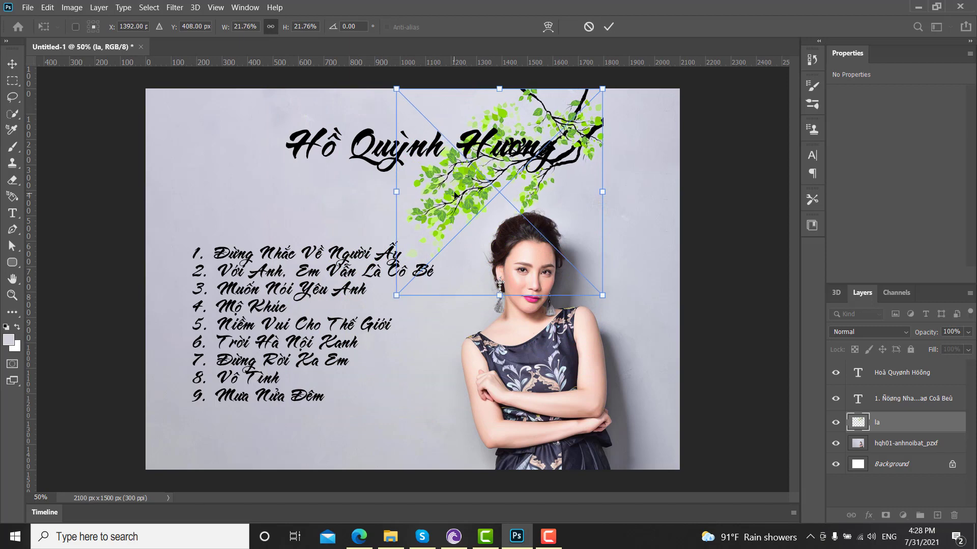
drag(456, 194, 532, 191)
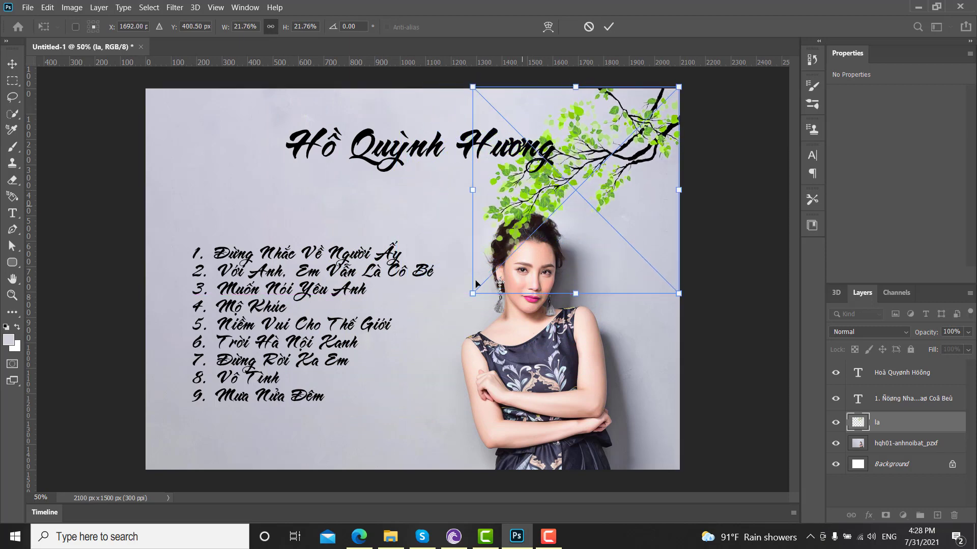
drag(473, 294, 515, 264)
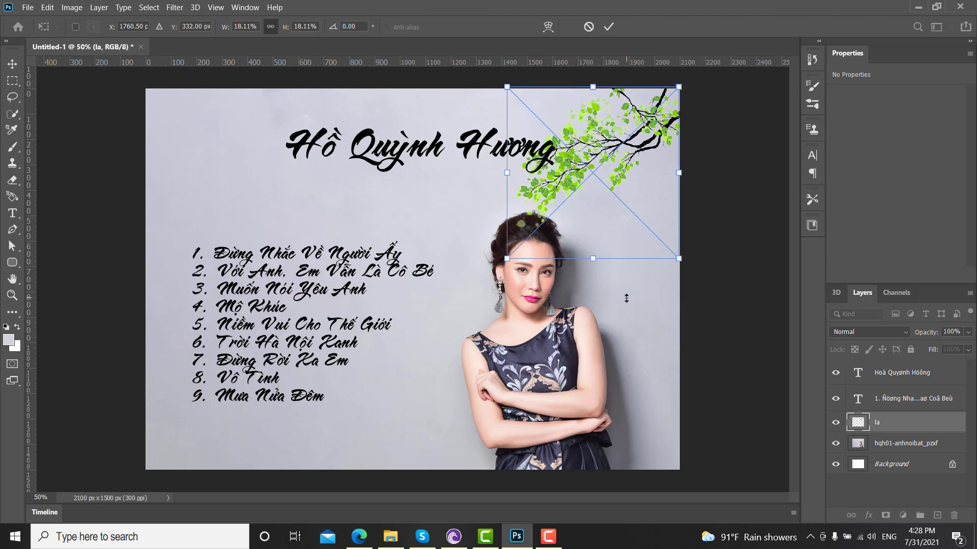
key(Return)
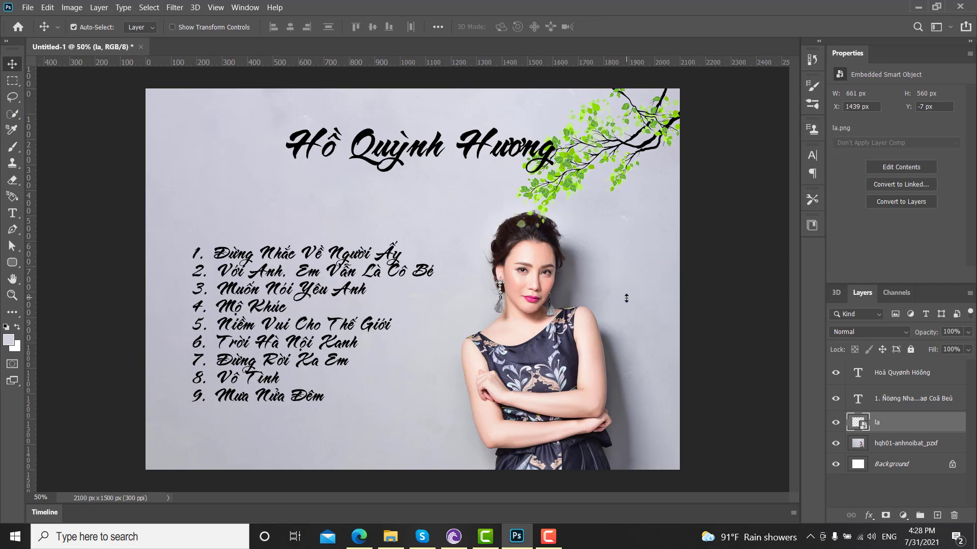
Save the poster to this computer as JPEG named Hinhnen, accepting the default JPEG options
click(28, 7)
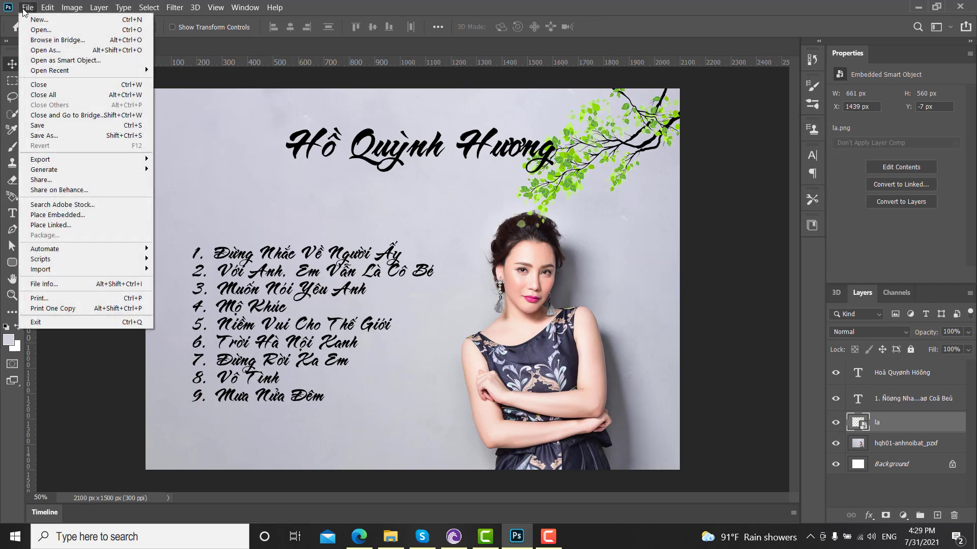
click(51, 136)
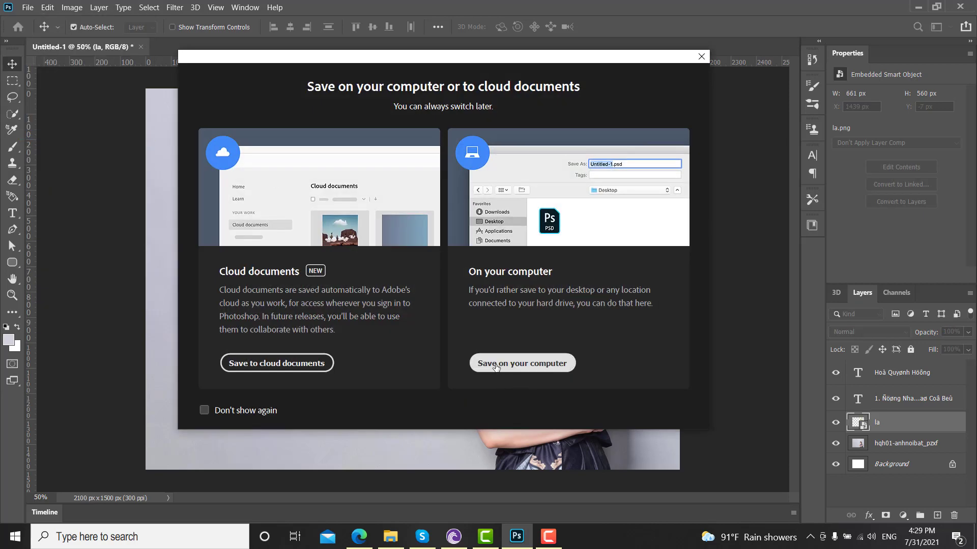
click(495, 365)
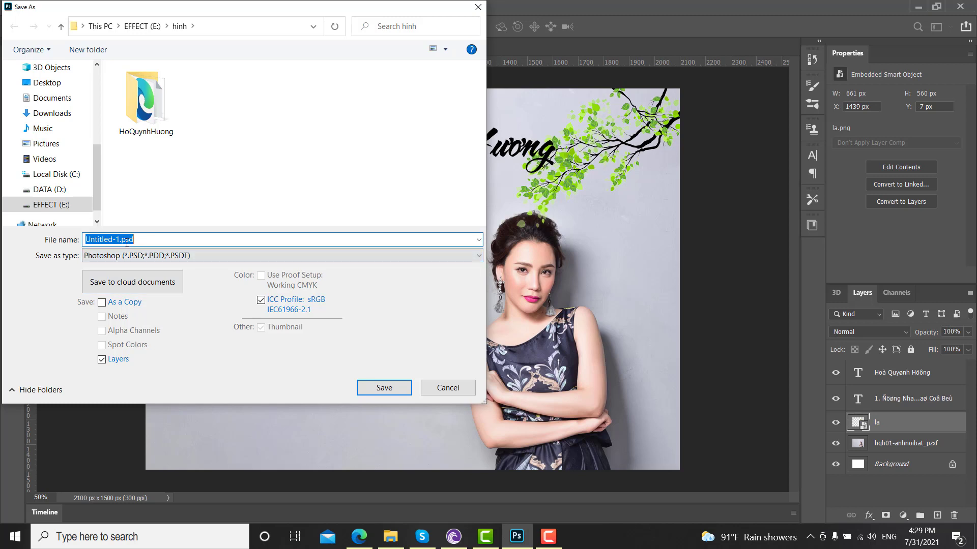
click(136, 242)
click(141, 256)
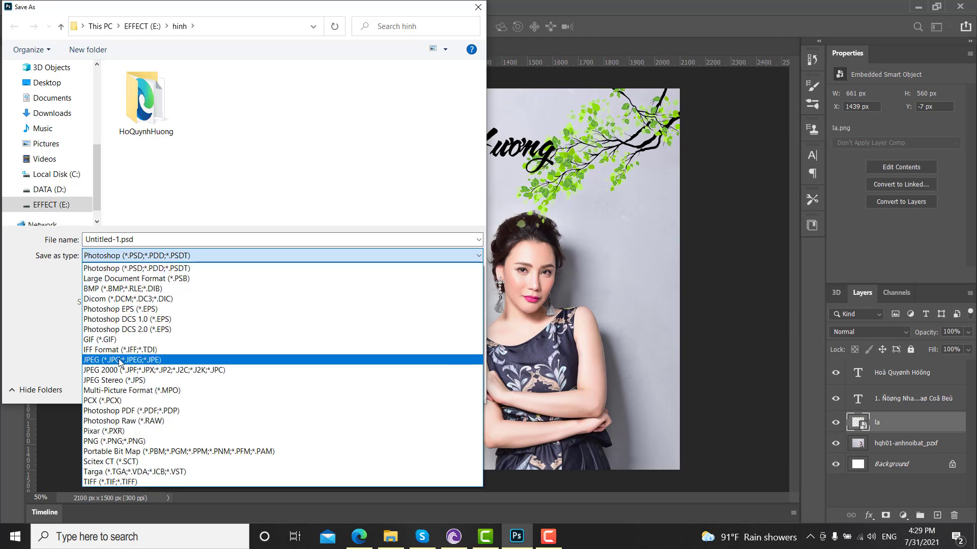
click(115, 360)
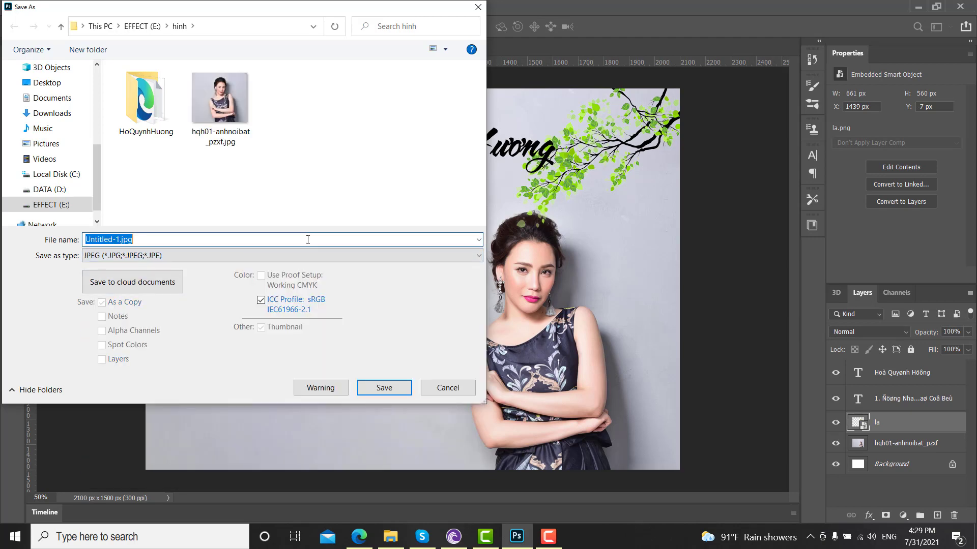
click(205, 244)
key(BackSpace)
key(BackSpace)
key(BackSpace)
key(BackSpace)
key(BackSpace)
key(BackSpace)
key(BackSpace)
key(BackSpace)
text(Hin)
text(hnen)
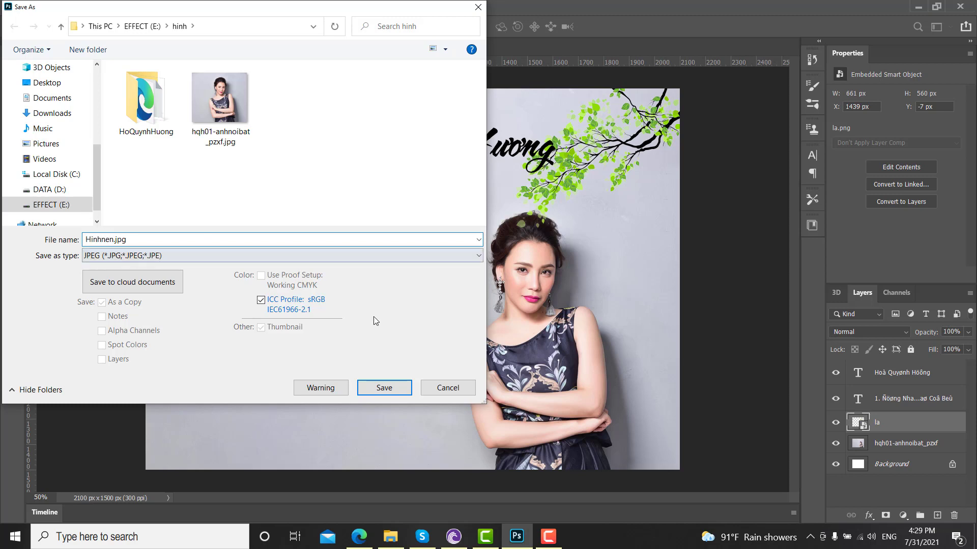
click(384, 388)
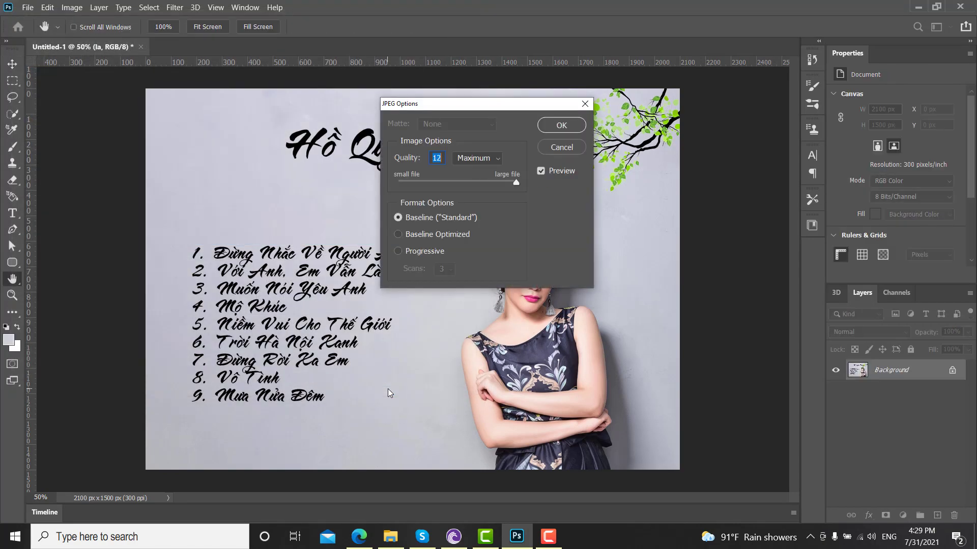
click(554, 126)
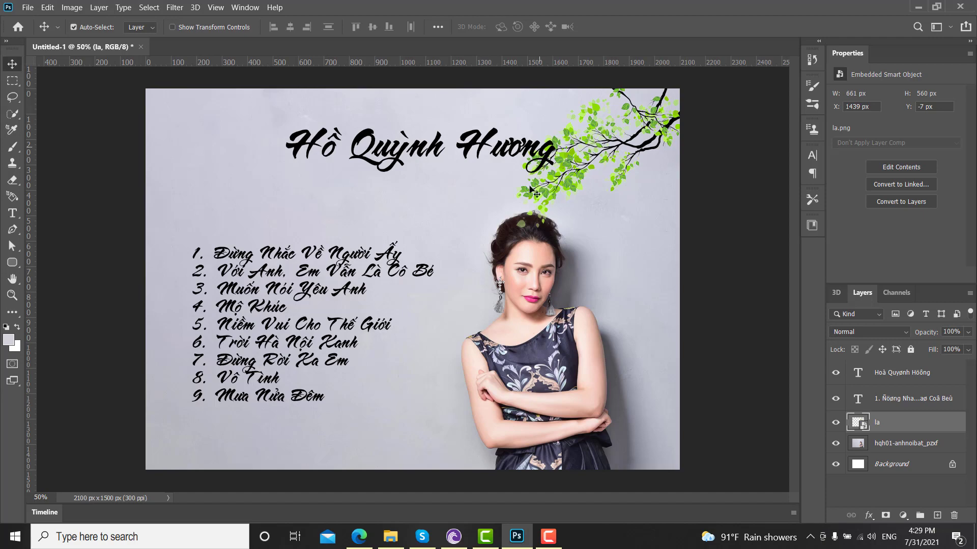
Open Hinhnen.jpg from the hinh folder in File Explorer
click(390, 536)
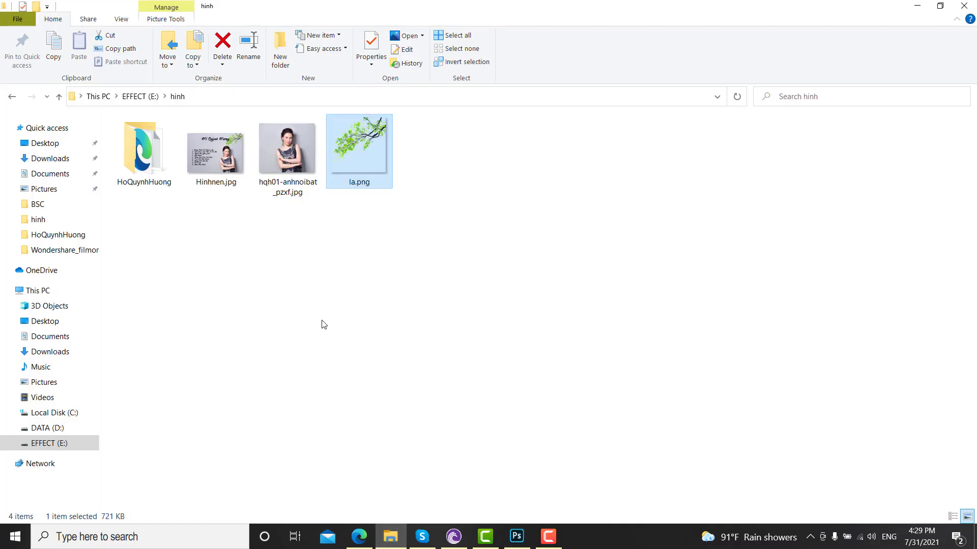
click(483, 266)
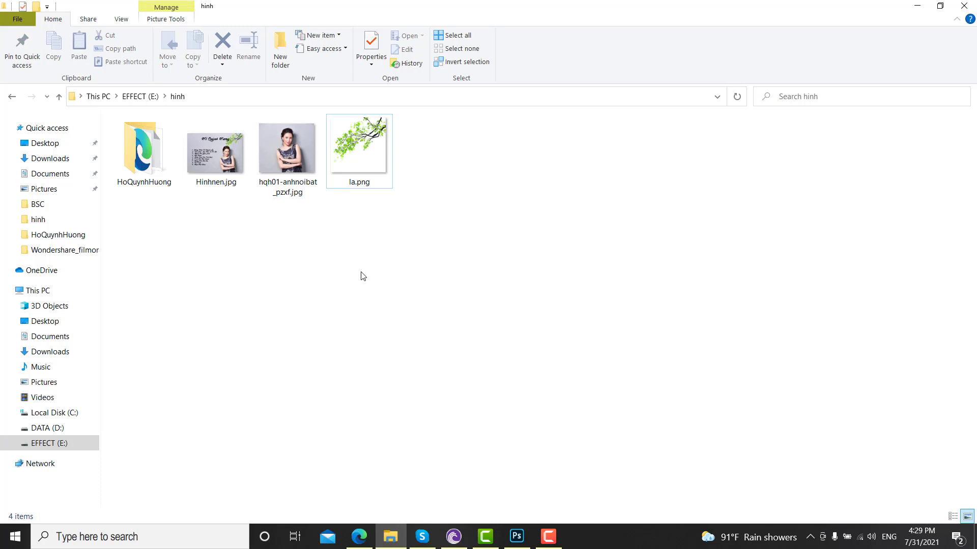
double_click(213, 167)
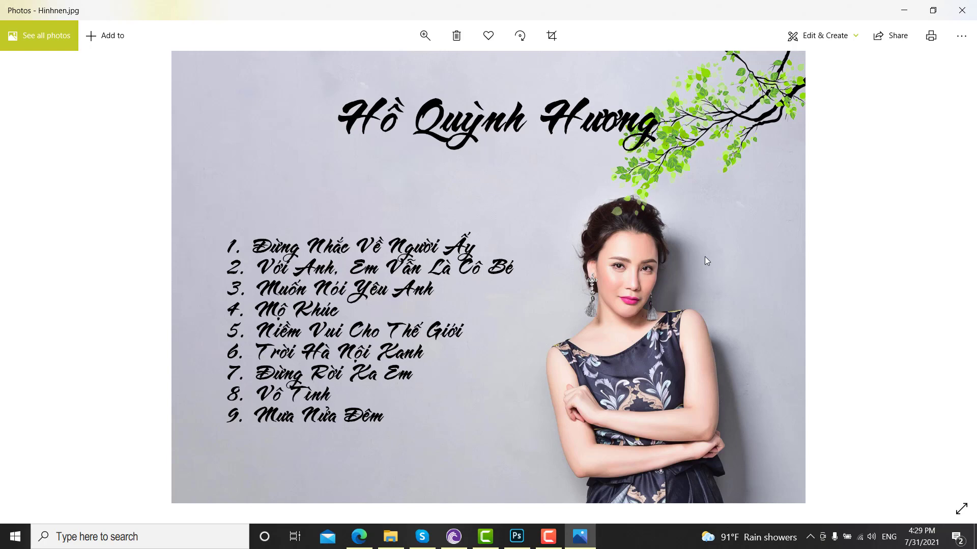
Check the Hinhnen.jpg poster in Photos, with title, nine songs, portrait and branch intact
click(548, 536)
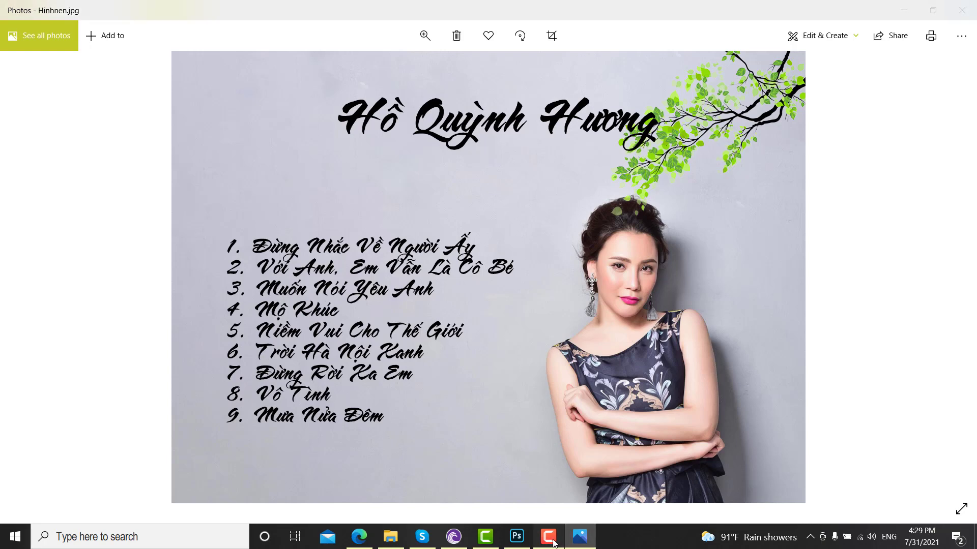